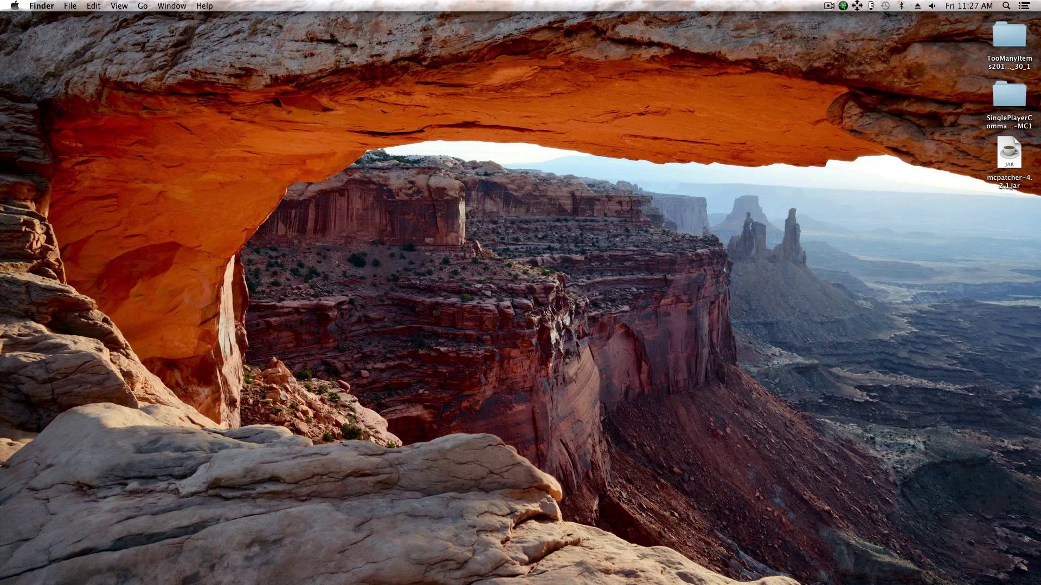
# Switch to the browser's MCPatcher HD Fix topic and follow the Minecraft 1.6 and newer download link for all other platforms.
pyautogui.moveTo(0, 105); pyautogui.dragTo(737, 8)
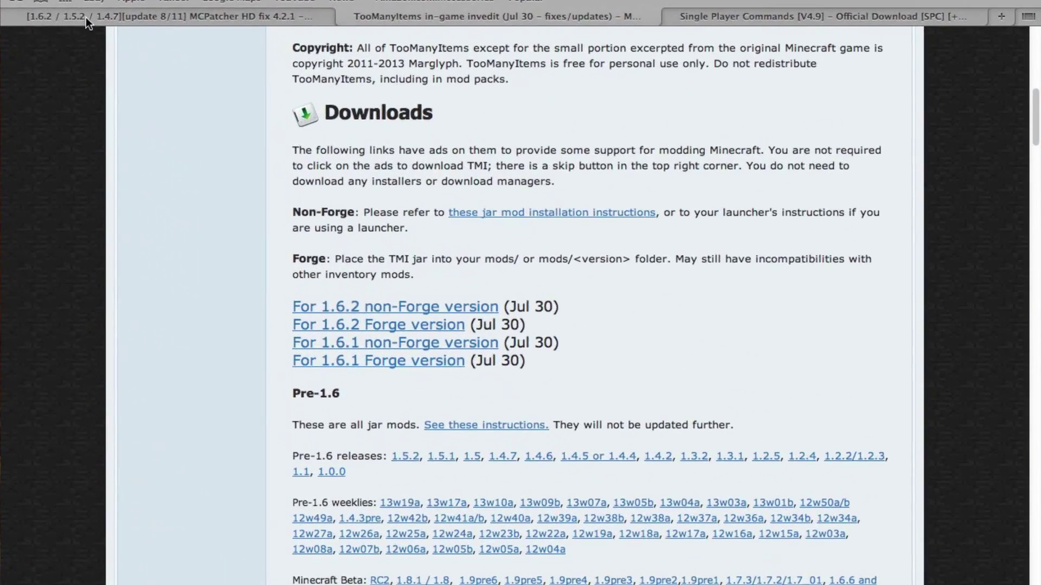
pyautogui.click(189, 56)
pyautogui.scroll(15, 239, 293)
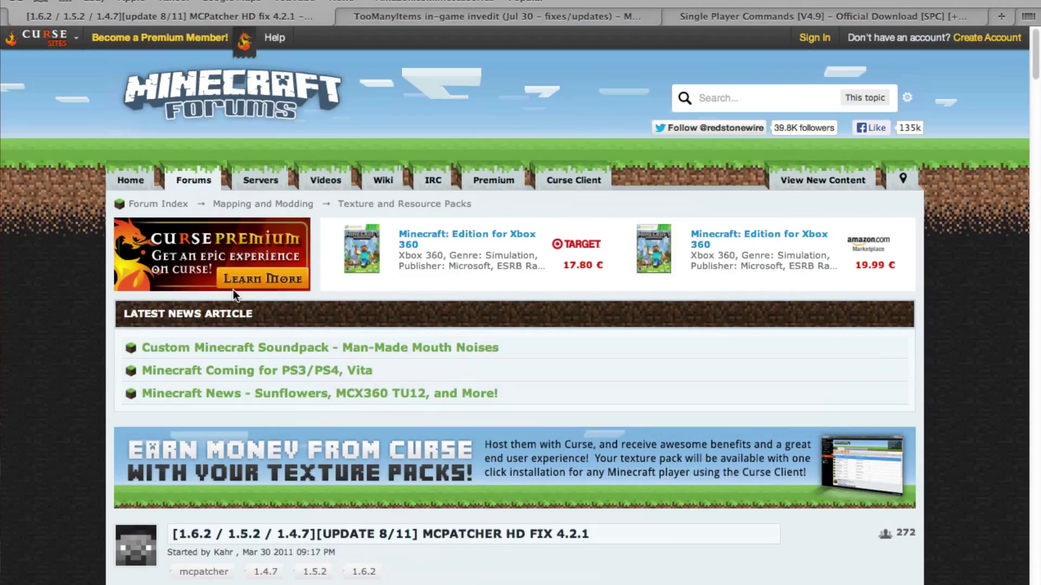
pyautogui.scroll(-3, 233, 289)
pyautogui.scroll(3, 233, 290)
pyautogui.scroll(-10, 230, 285)
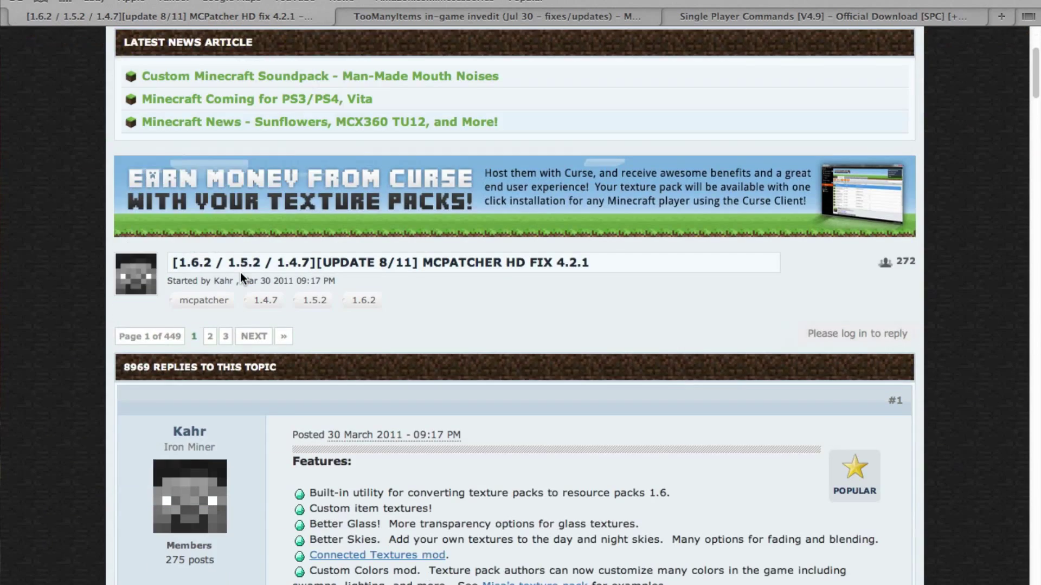
pyautogui.scroll(-10, 282, 293)
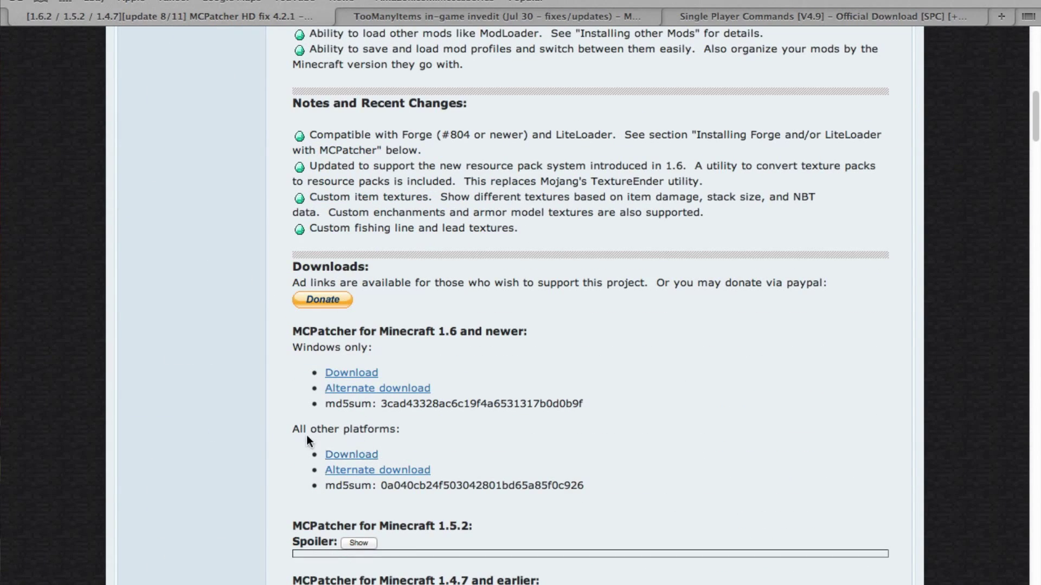
pyautogui.click(332, 457)
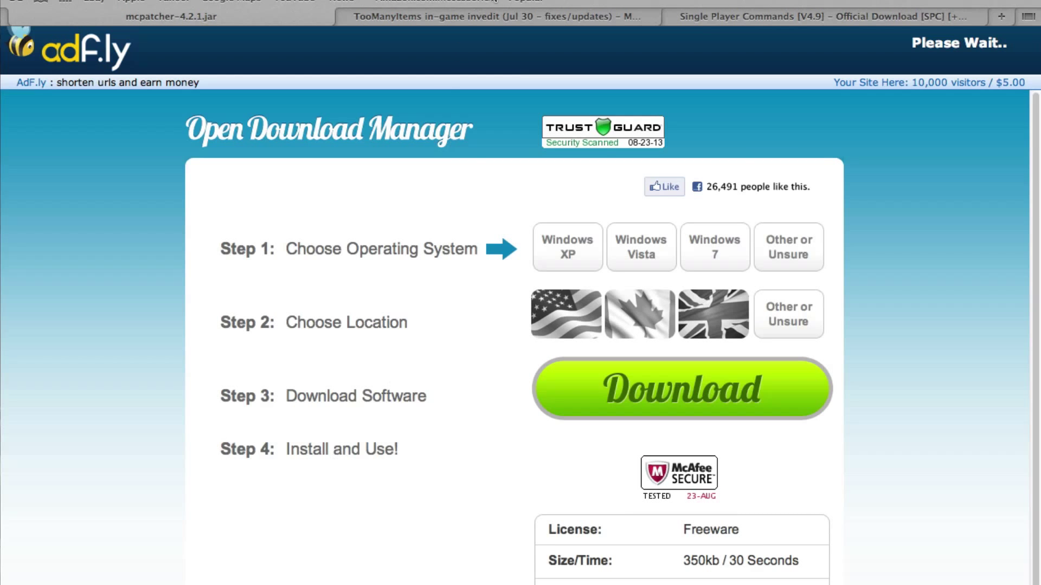
# Follow the TooManyItems download link for the 1.6.2 non-Forge version.
pyautogui.click(486, 18)
pyautogui.scroll(12, 360, 399)
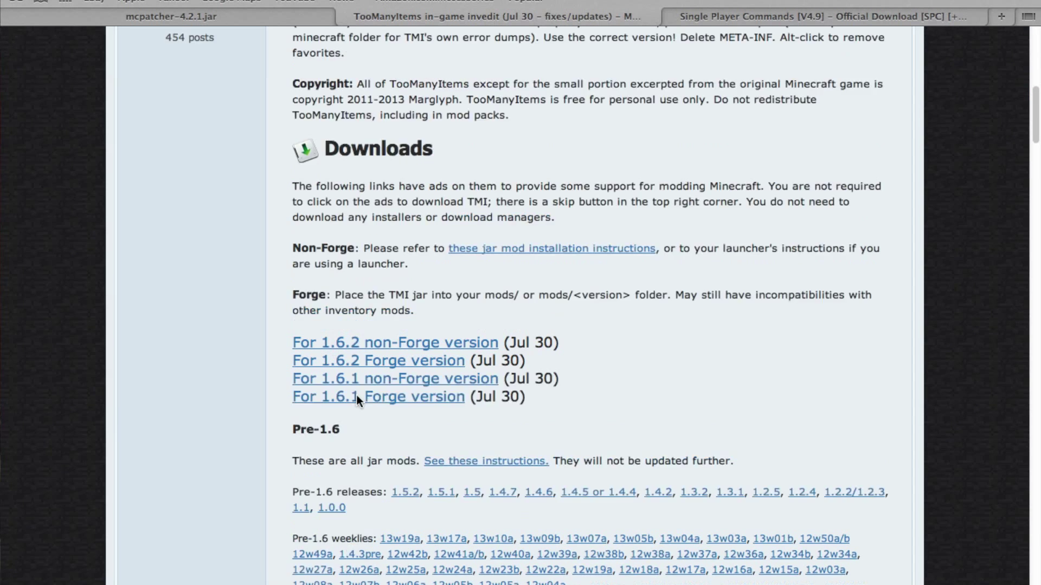
pyautogui.scroll(-11, 355, 399)
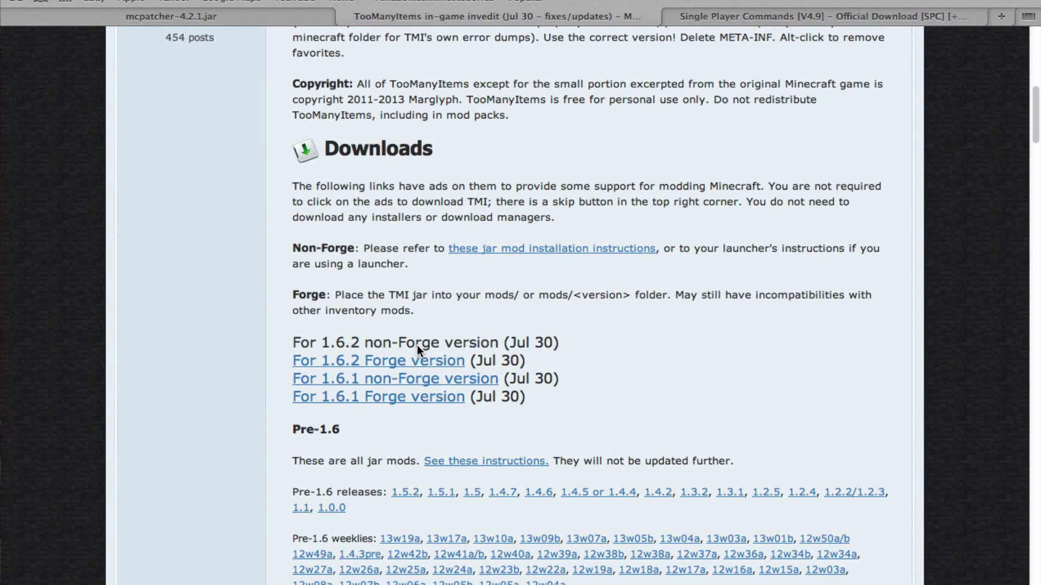
pyautogui.click(418, 345)
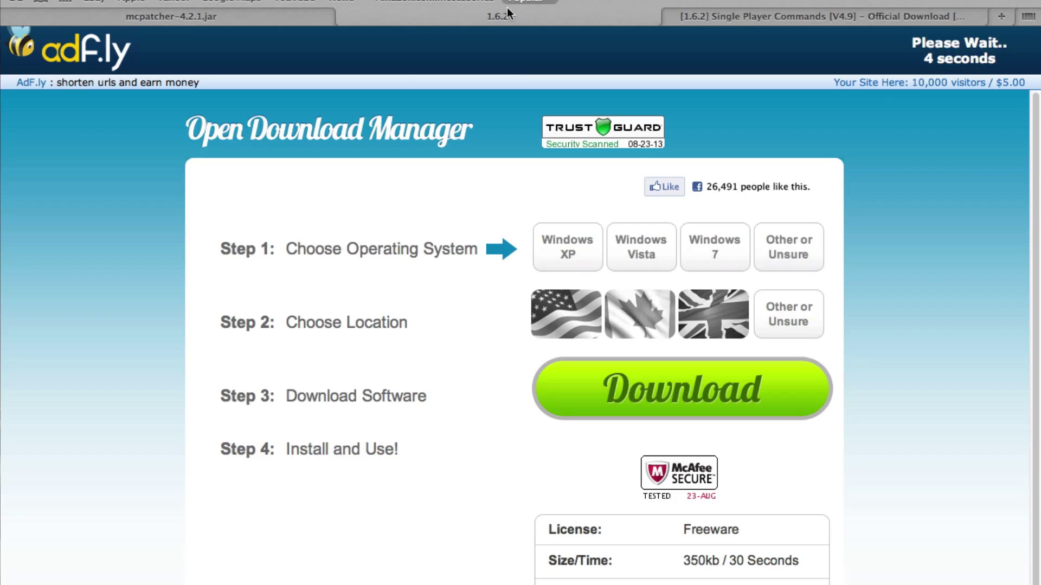
# Follow the preferred manual installation download link for Single Player Commands V4.9 and skip the advertisement.
pyautogui.click(730, 11)
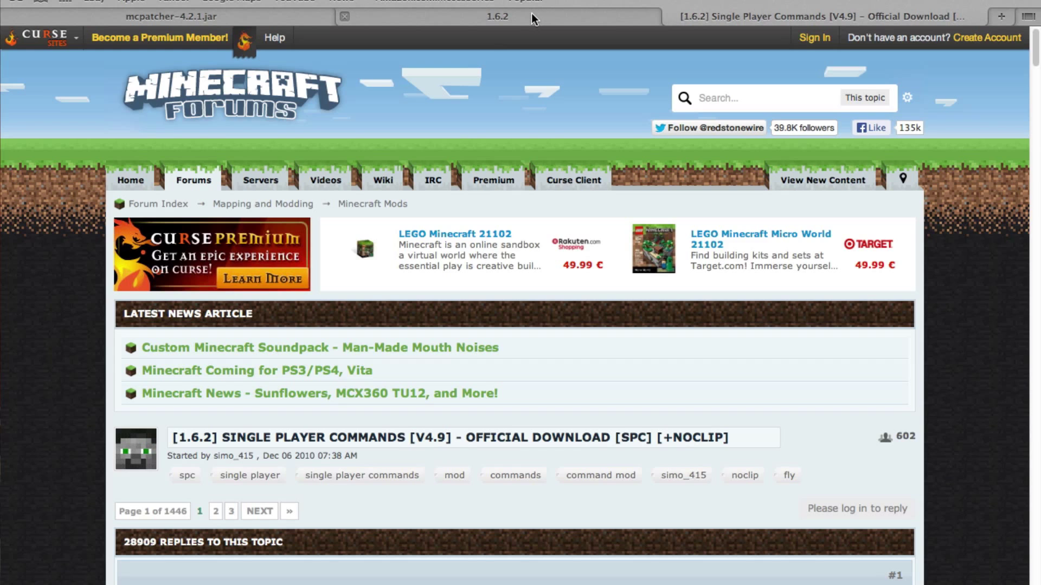
pyautogui.scroll(-3, 536, 158)
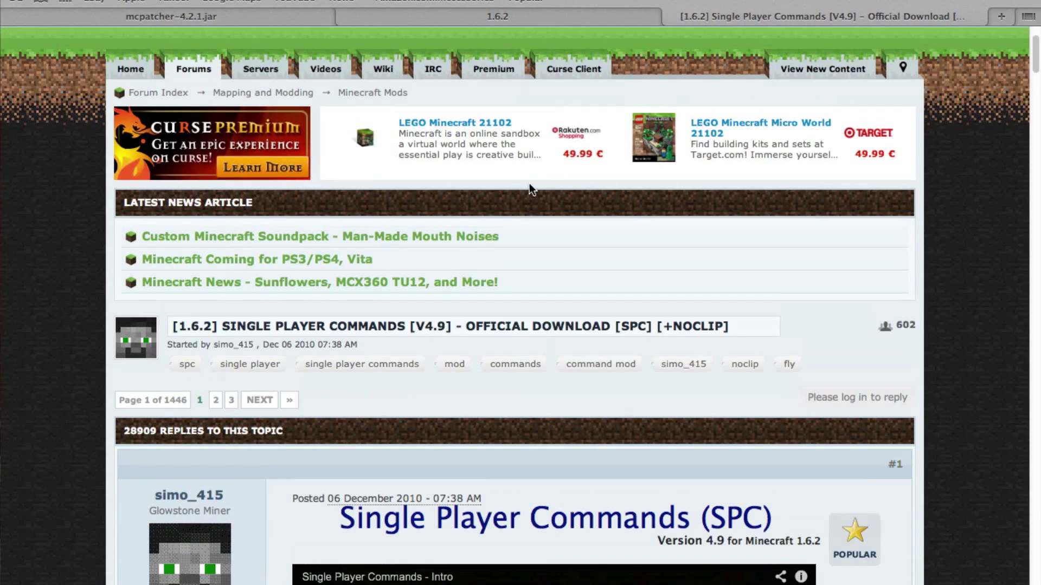
pyautogui.scroll(-5, 529, 183)
pyautogui.scroll(5, 265, 362)
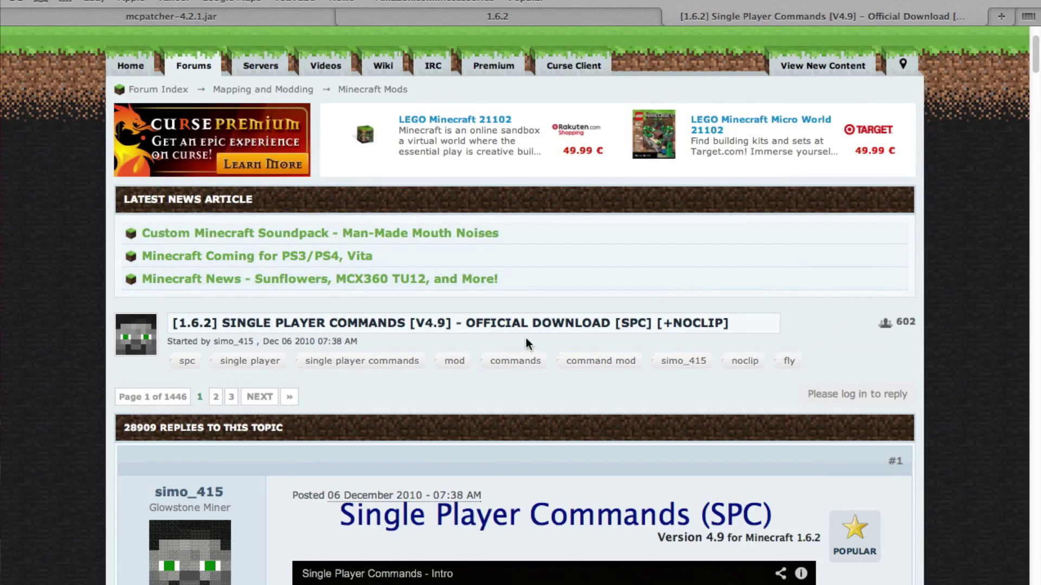
pyautogui.scroll(-15, 894, 534)
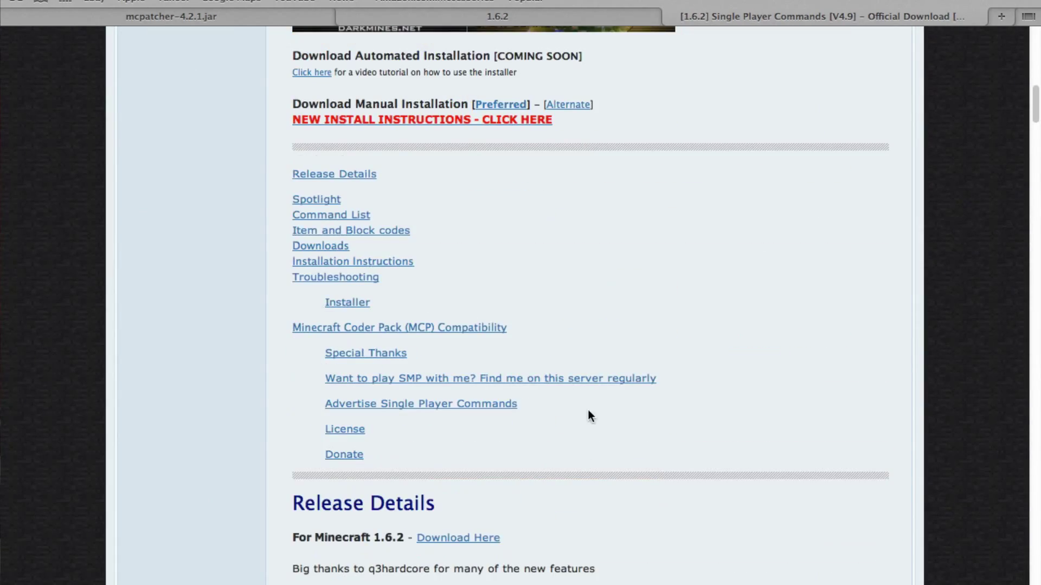
pyautogui.scroll(10, 607, 403)
pyautogui.scroll(-8, 617, 402)
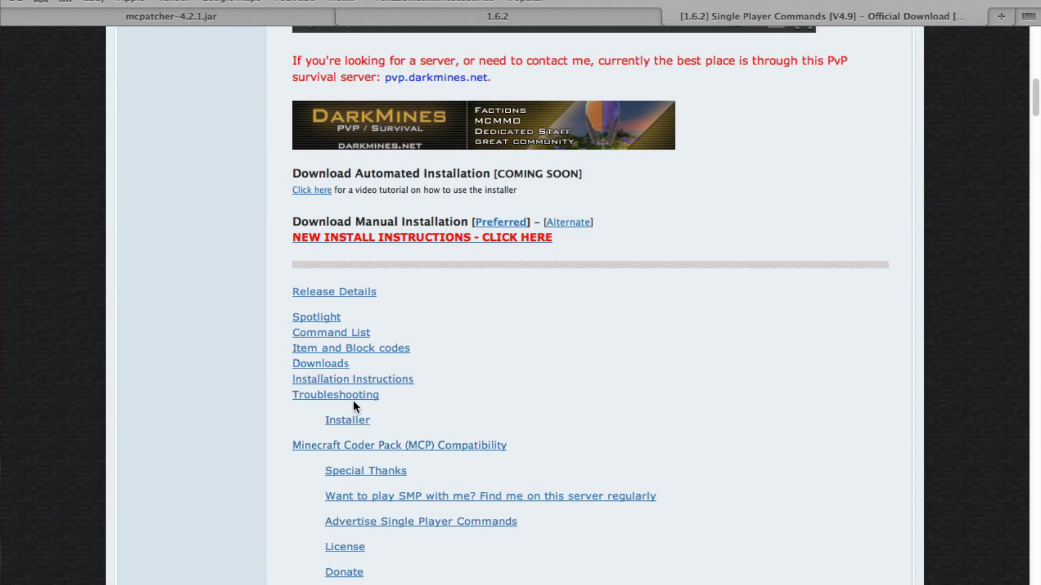
pyautogui.click(337, 369)
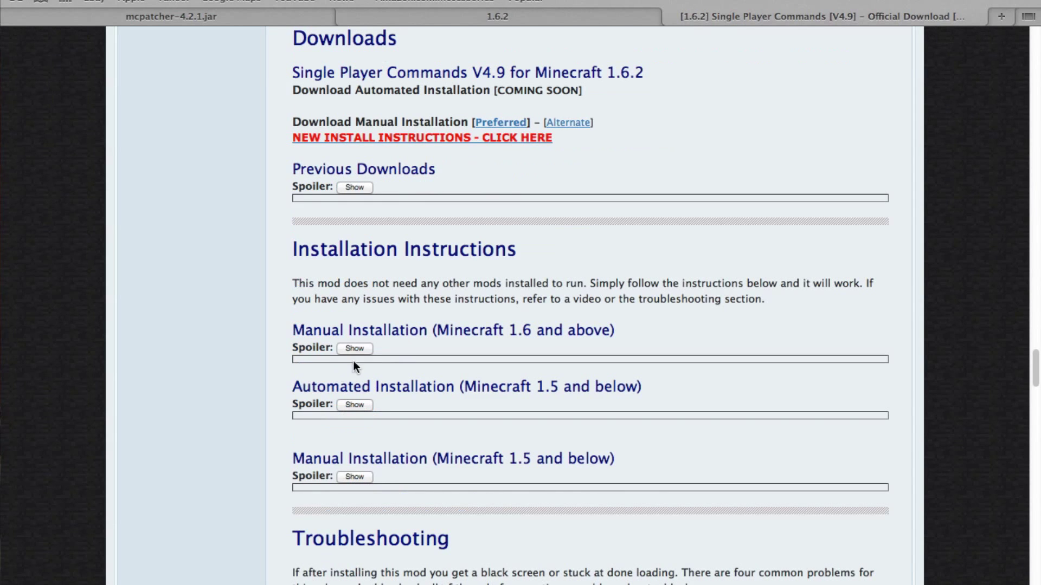
pyautogui.click(500, 123)
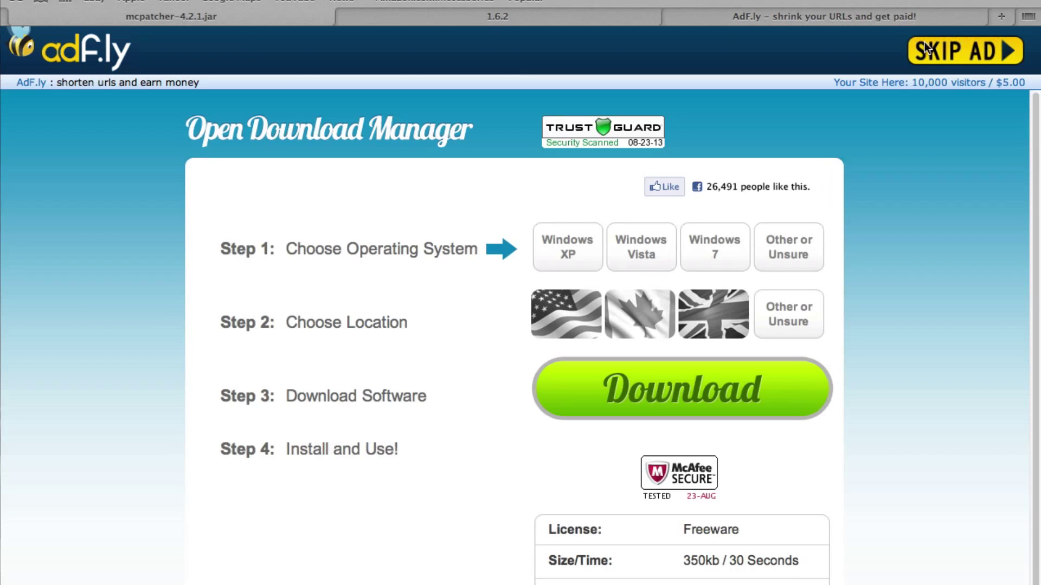
pyautogui.click(953, 51)
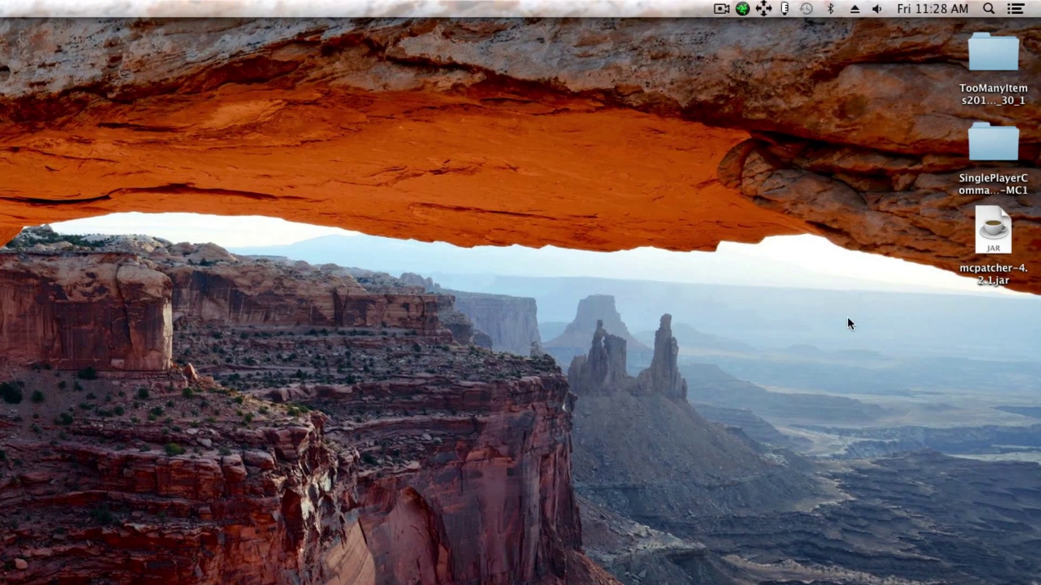
# Examine the contents of the TooManyItems and SinglePlayerCommands folders on the desktop, closing each folder window.
pyautogui.moveTo(866, 410); pyautogui.dragTo(1036, 23)
pyautogui.click(906, 419)
pyautogui.moveTo(988, 321); pyautogui.dragTo(996, 66)
pyautogui.click(994, 319)
pyautogui.doubleClick(995, 57)
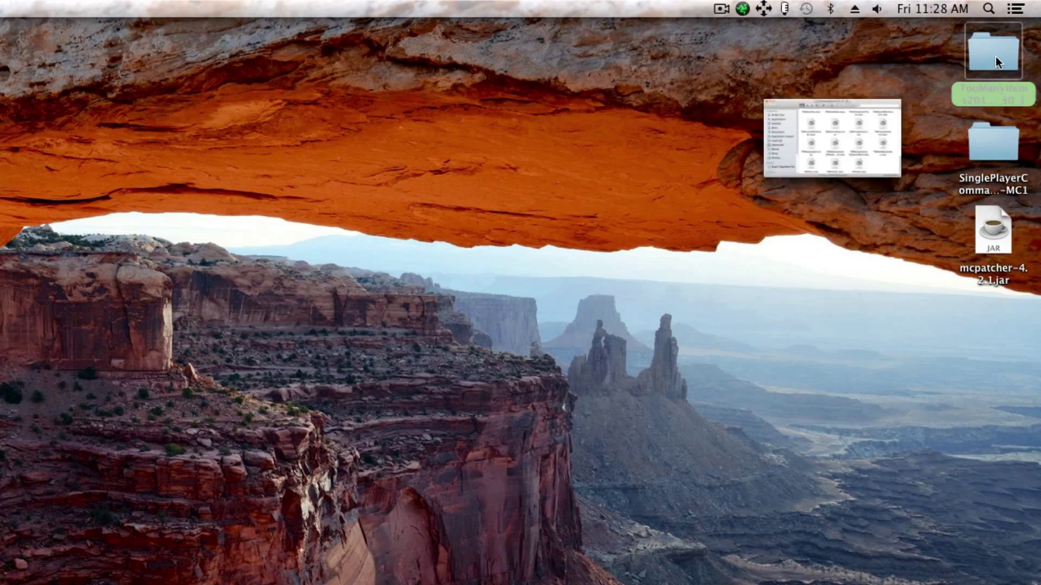
pyautogui.press('super+w')
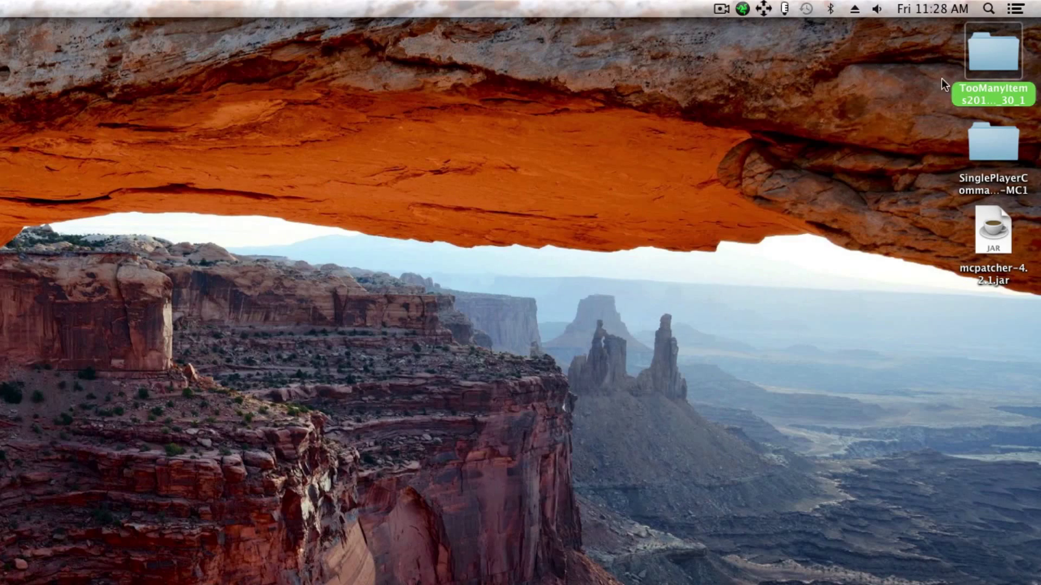
pyautogui.doubleClick(988, 145)
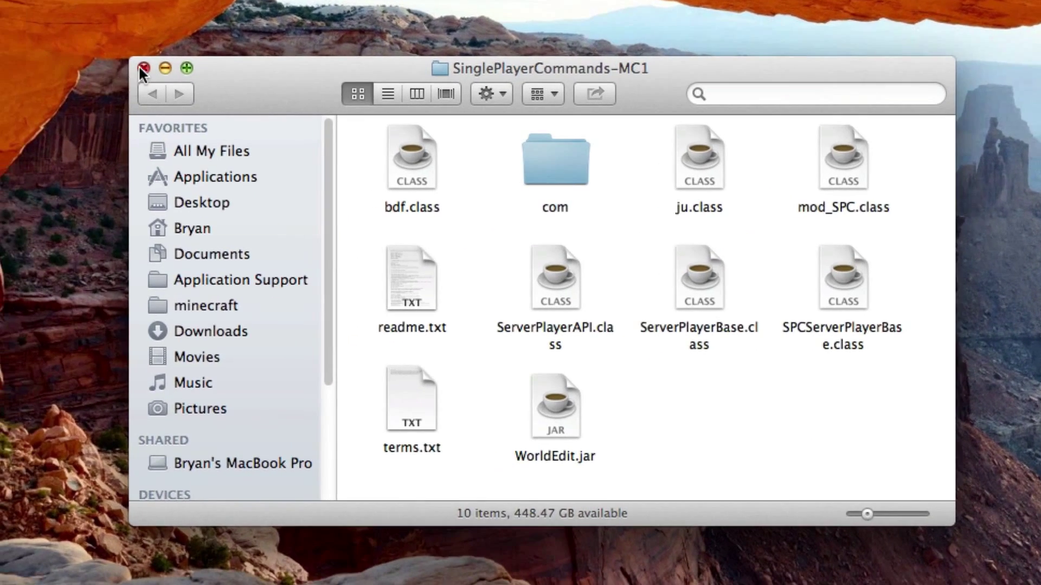
pyautogui.click(143, 67)
# Open the TooManyItems folder from the desktop and compress all of its files into one zip archive.
pyautogui.doubleClick(1037, 5)
pyautogui.scroll(15, 842, 435)
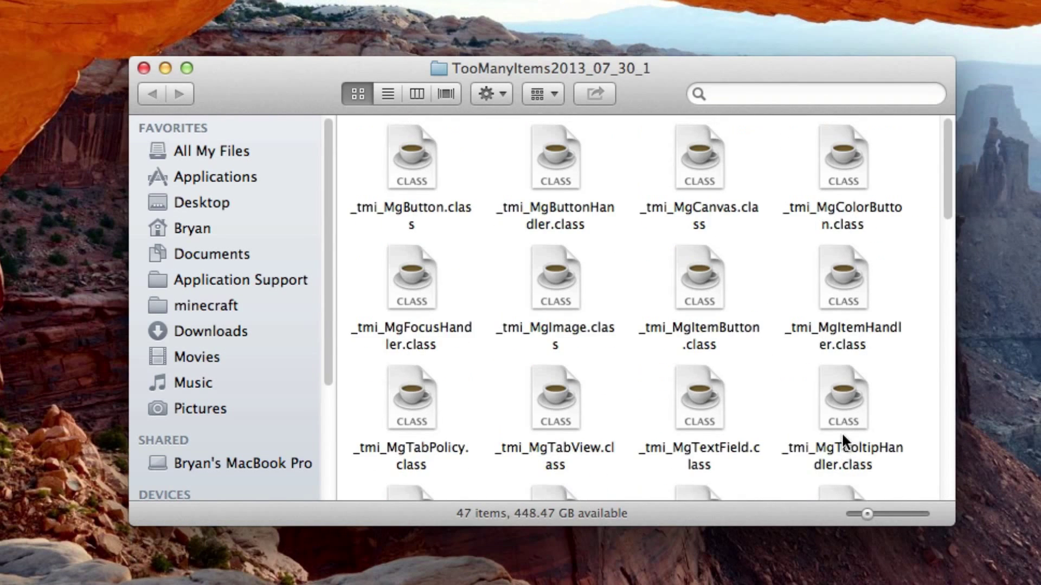
pyautogui.scroll(-15, 842, 434)
pyautogui.scroll(15, 842, 435)
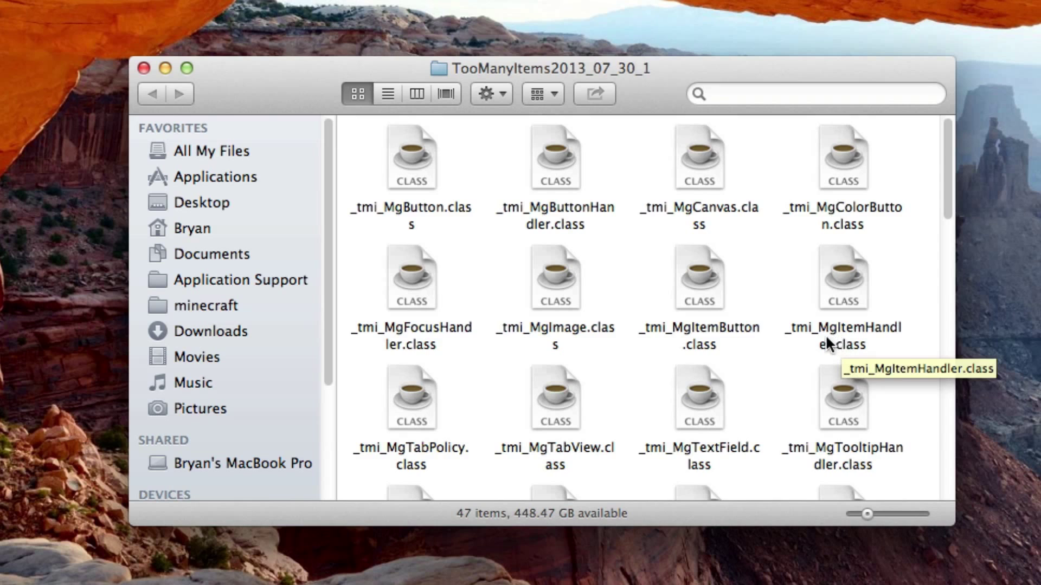
pyautogui.press('super+a')
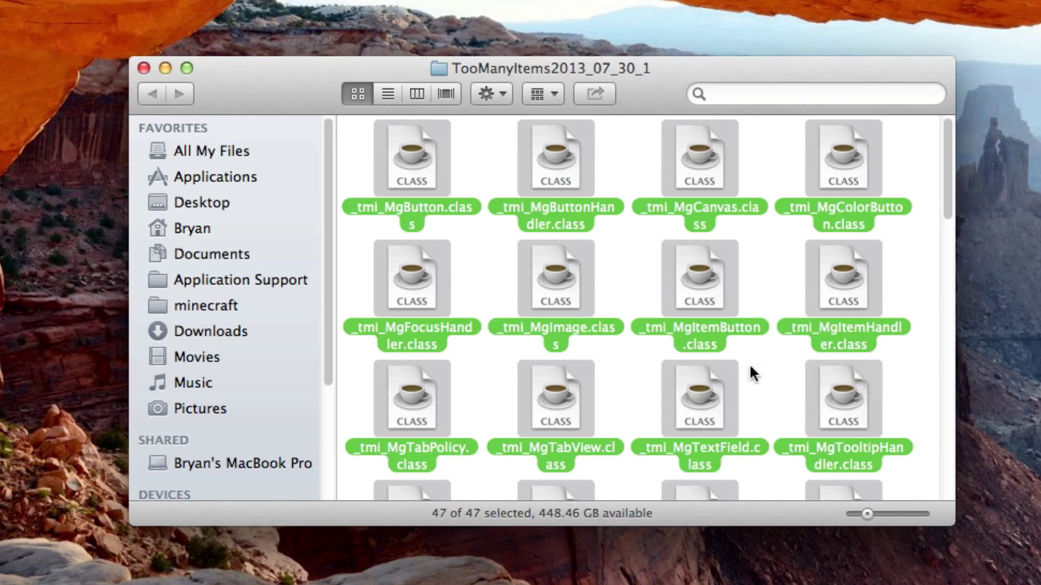
pyautogui.rightClick(548, 265)
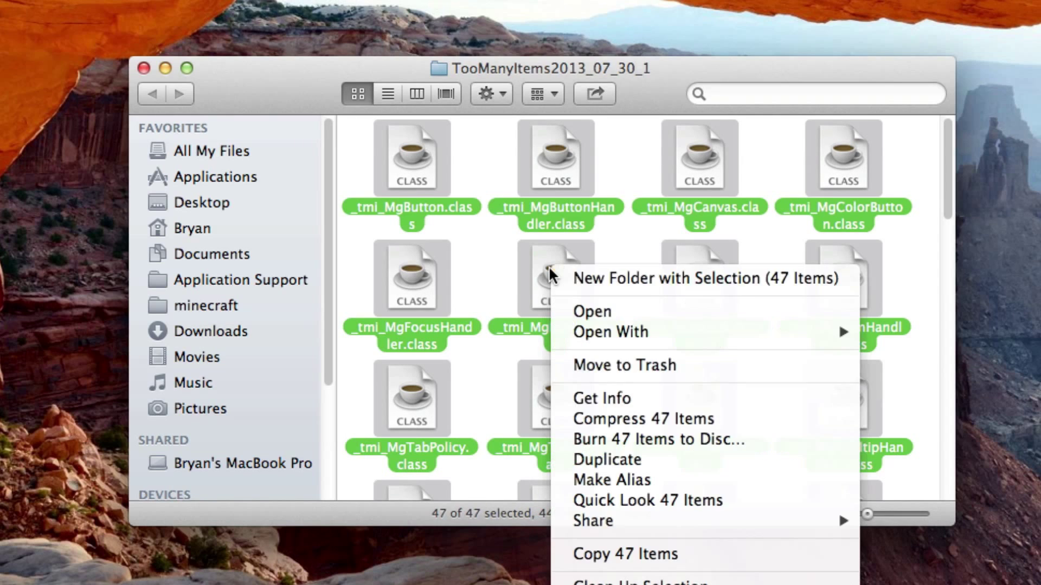
pyautogui.click(651, 417)
# Move Archive.zip out of the TooManyItems folder onto the desktop.
pyautogui.scroll(-10, 611, 418)
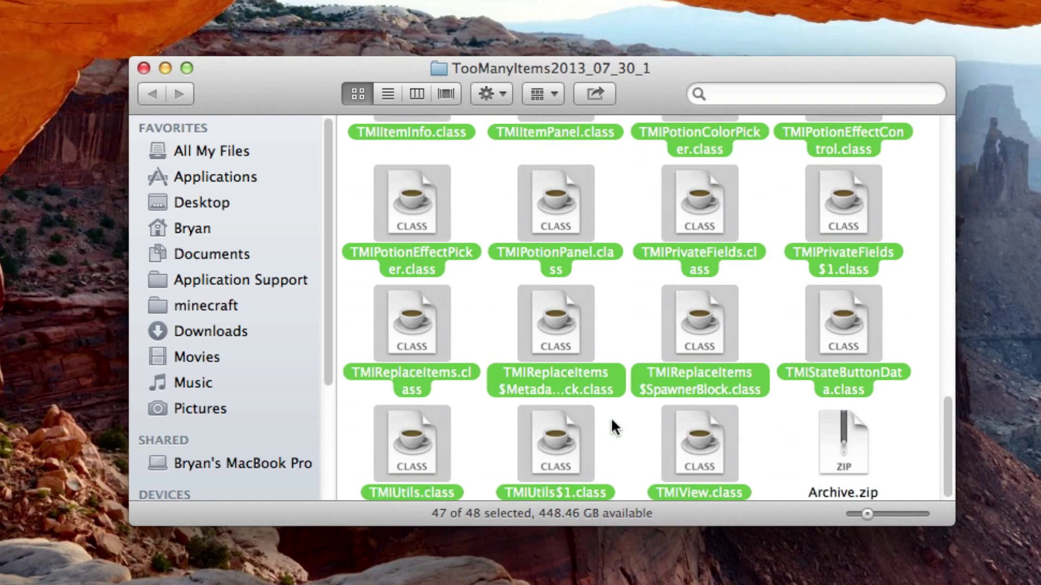
pyautogui.click(894, 446)
pyautogui.moveTo(849, 458); pyautogui.dragTo(441, 147)
# Rename the archive on the desktop "Too Many ITems.zip" and close the TooManyItems folder window.
pyautogui.click(432, 115)
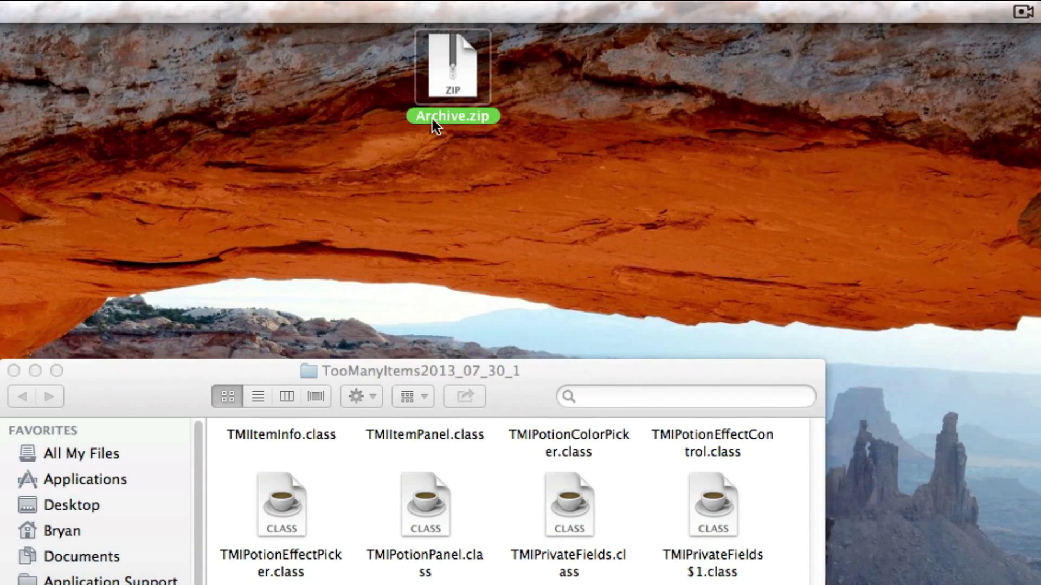
pyautogui.write('Too Ma')
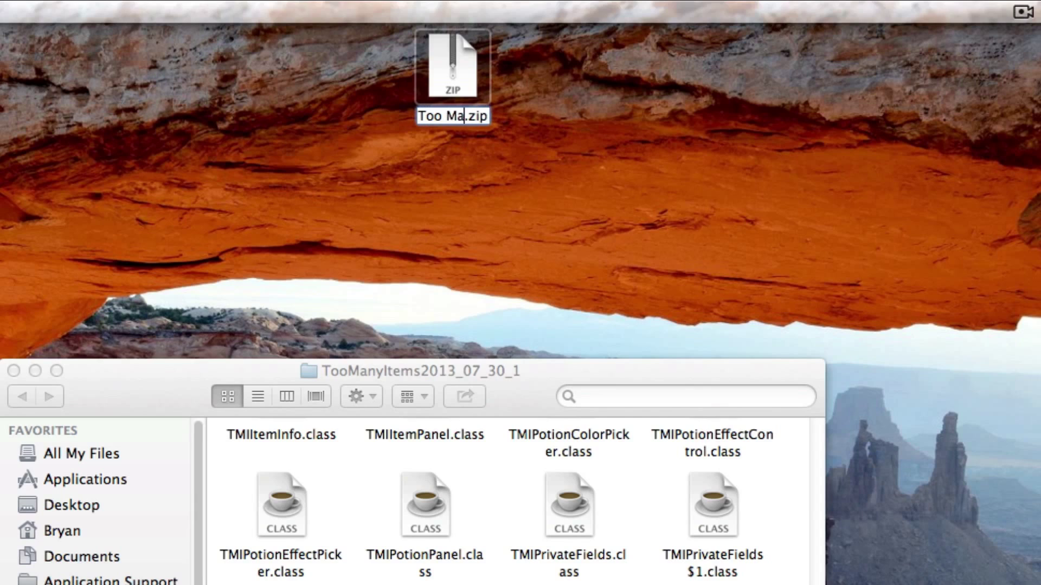
pyautogui.write('ny TIem')
pyautogui.press('BackSpace')
pyautogui.press('BackSpace')
pyautogui.press('BackSpace')
pyautogui.press('BackSpace')
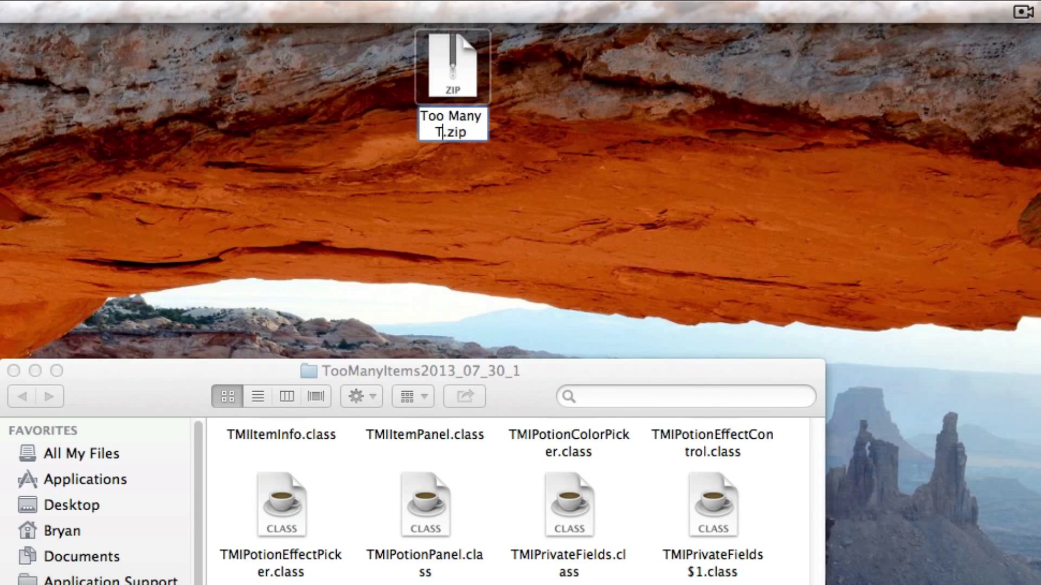
pyautogui.write('It')
pyautogui.press('Escape')
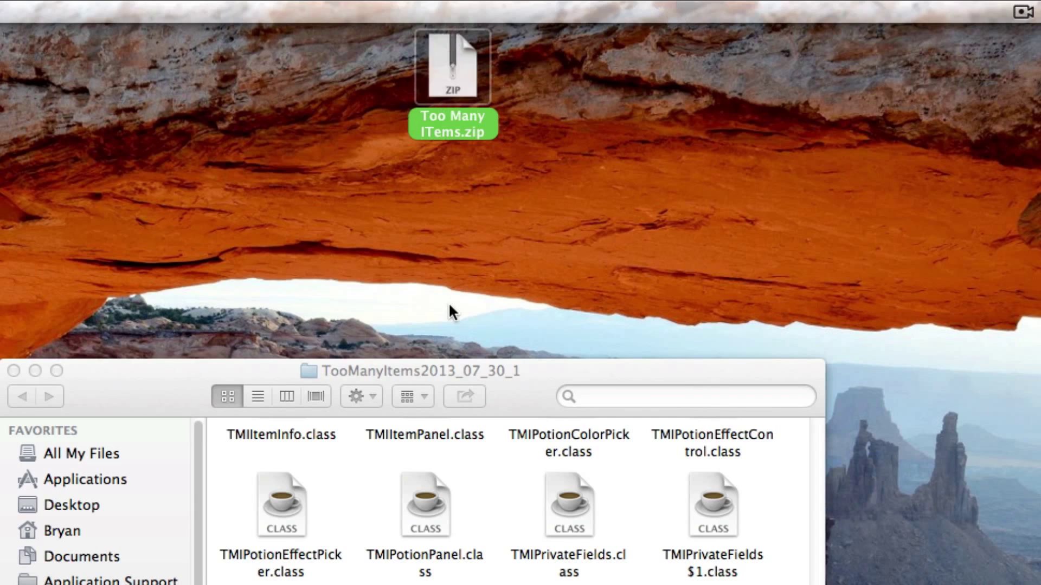
pyautogui.click(412, 356)
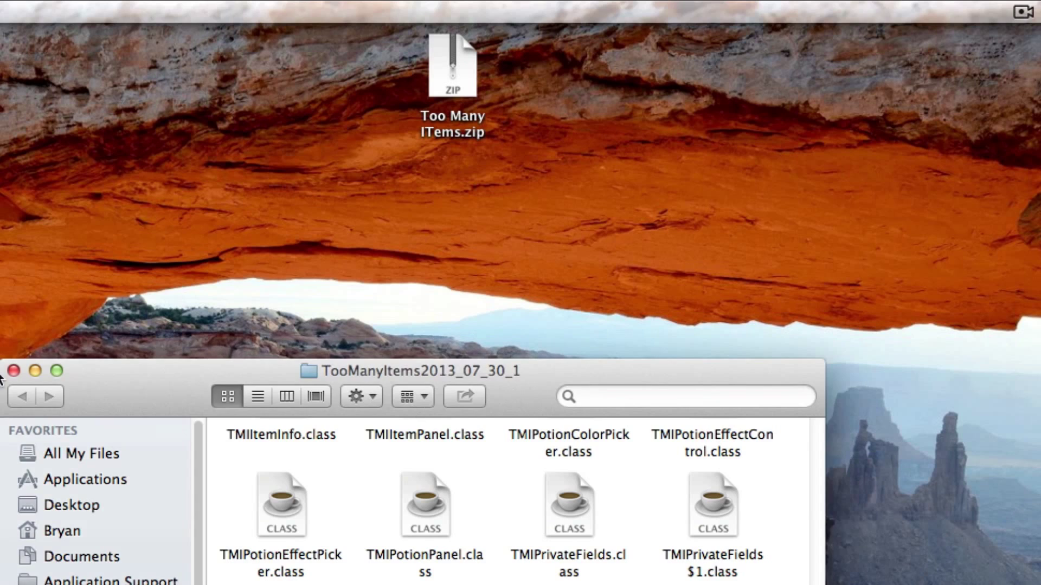
pyautogui.click(13, 371)
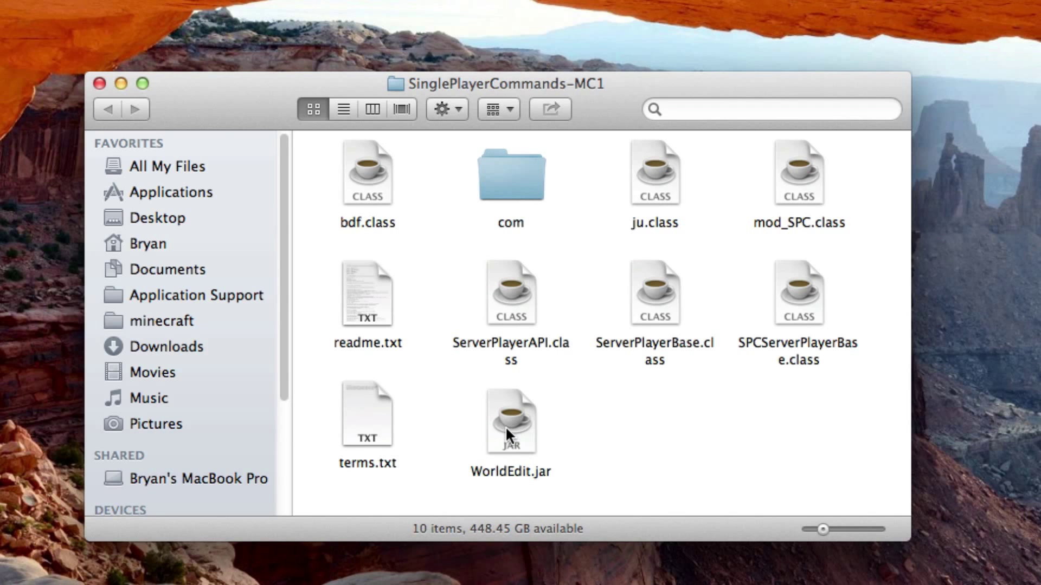
# Copy WorldEdit.jar from the SinglePlayerCommands folder to the desktop.
pyautogui.moveTo(505, 426); pyautogui.dragTo(446, 40)
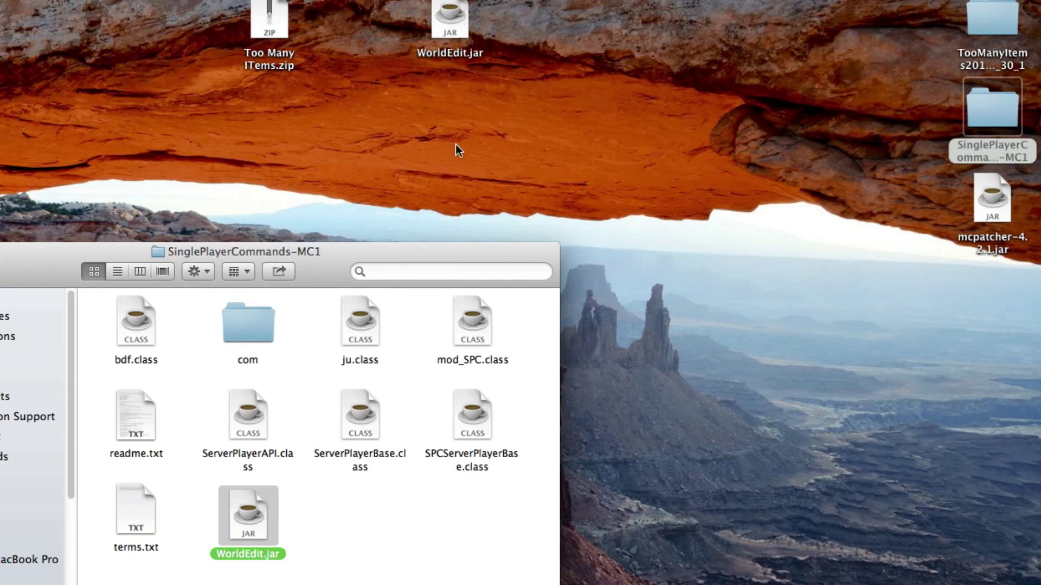
pyautogui.click(455, 146)
pyautogui.click(429, 492)
pyautogui.click(430, 494)
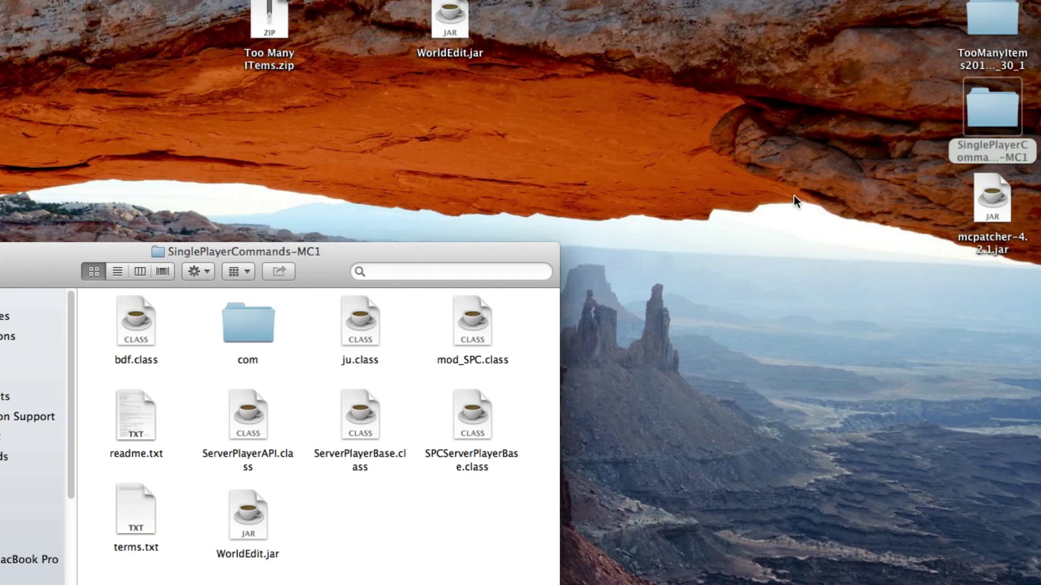
pyautogui.click(746, 314)
pyautogui.click(746, 315)
# Compress all items in the SinglePlayerCommands folder into one zip archive and select Archive.zip.
pyautogui.click(529, 534)
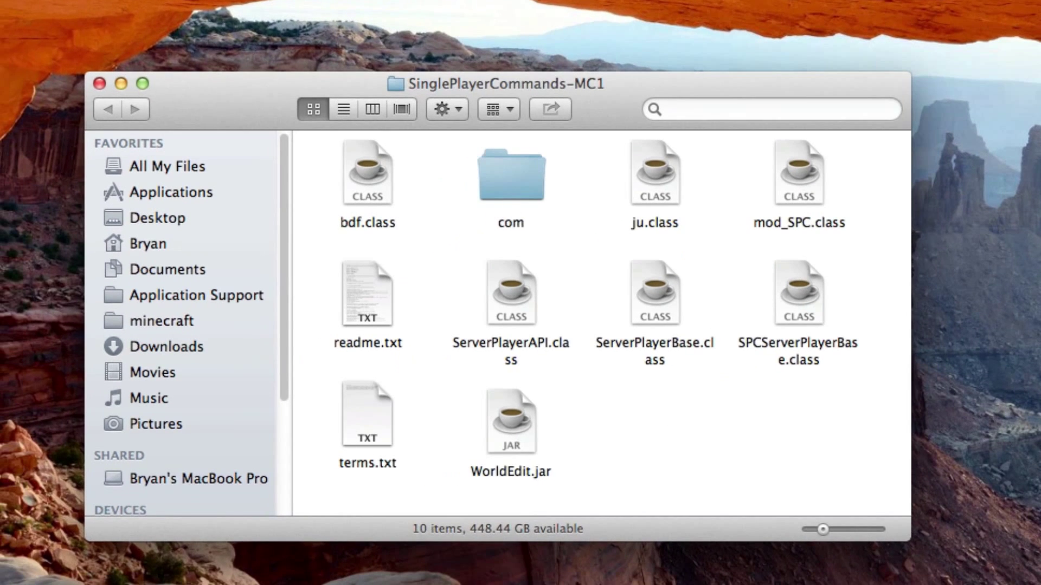
pyautogui.press('super+a')
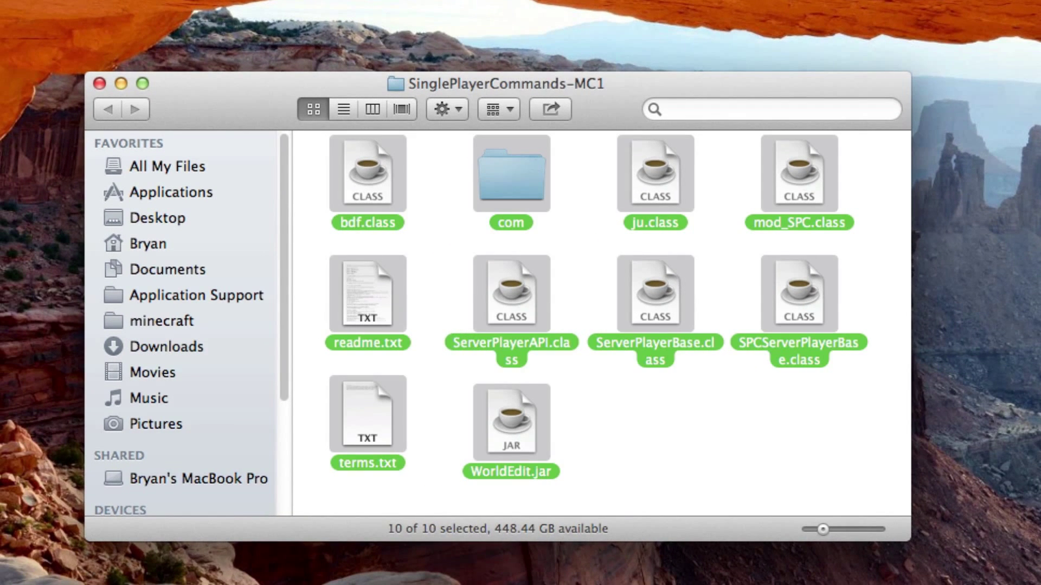
pyautogui.rightClick(633, 296)
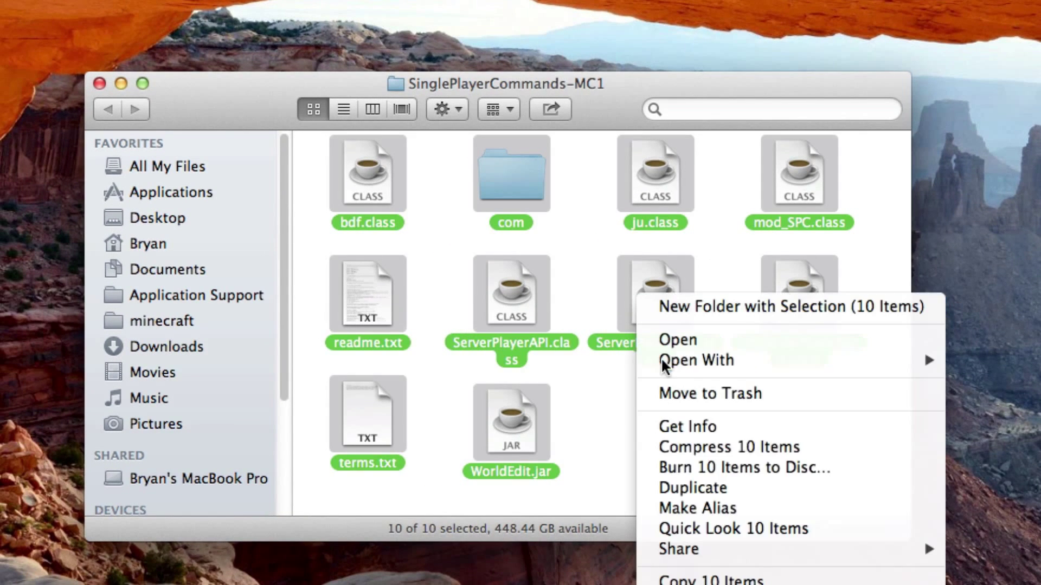
pyautogui.click(725, 448)
pyautogui.click(645, 468)
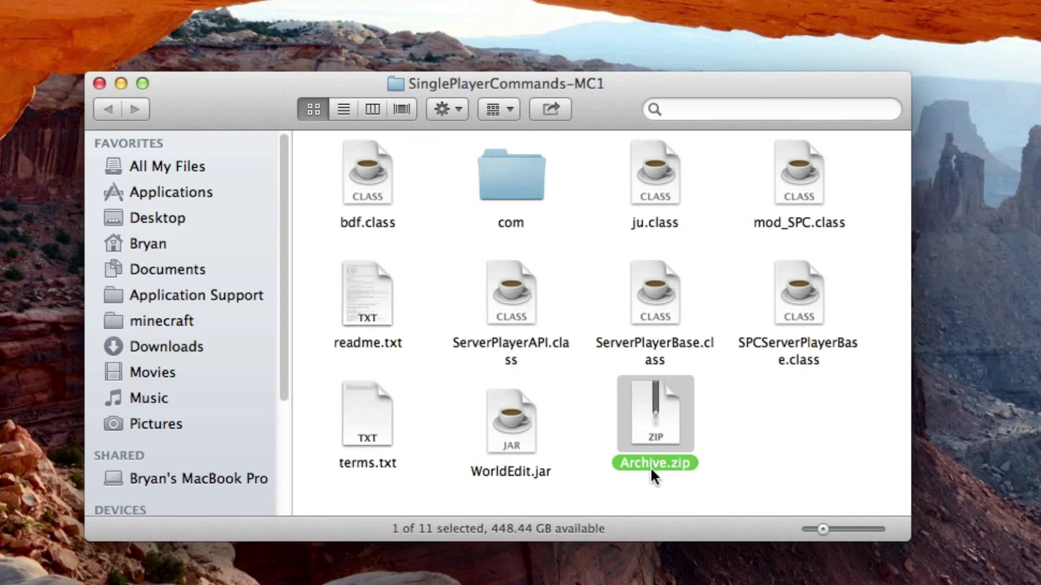
# Rename Archive.zip in the SinglePlayerCommands folder to "Single Player Commands.zip".
pyautogui.click(645, 464)
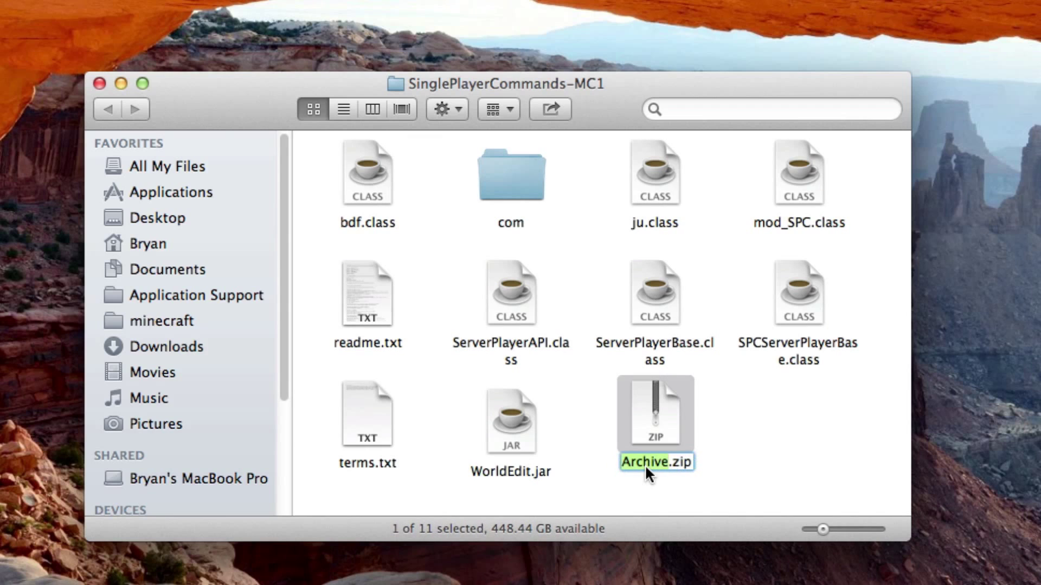
pyautogui.write('Single Play')
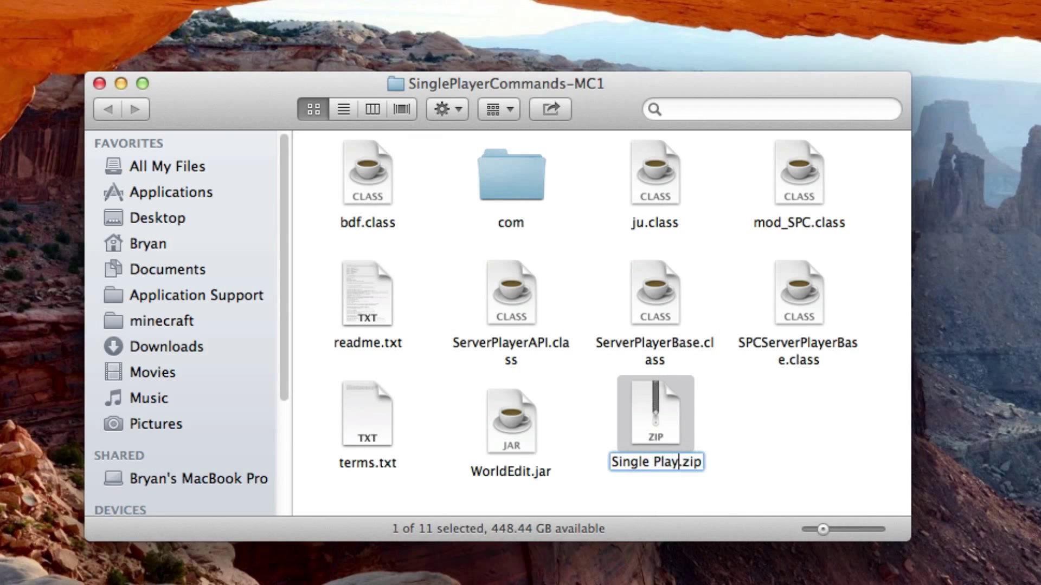
pyautogui.write('er Commands')
pyautogui.press('Return')
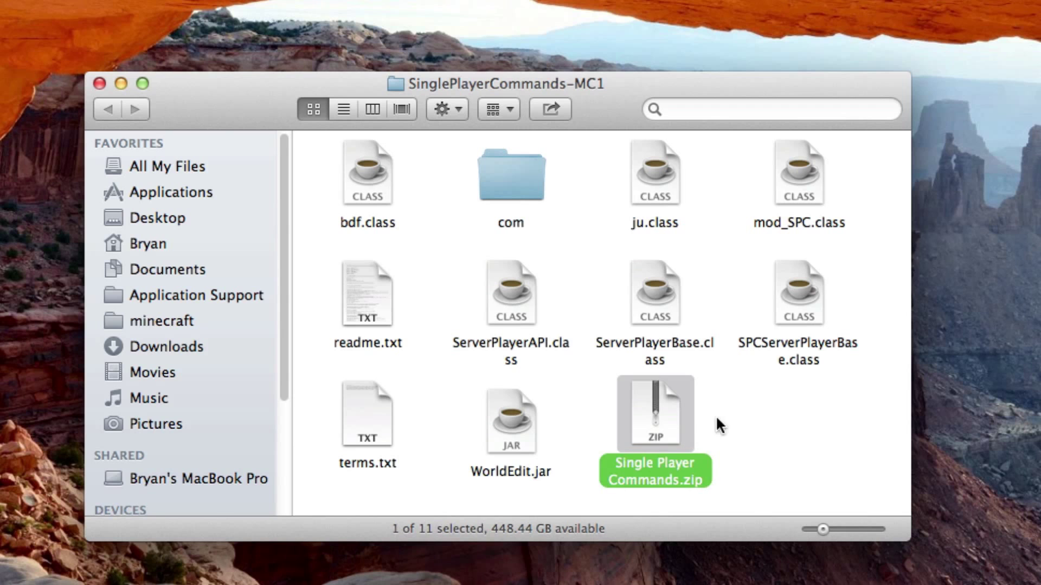
# Move Single Player Commands.zip out of its folder onto the desktop and close the folder window.
pyautogui.moveTo(656, 415); pyautogui.dragTo(54, 153)
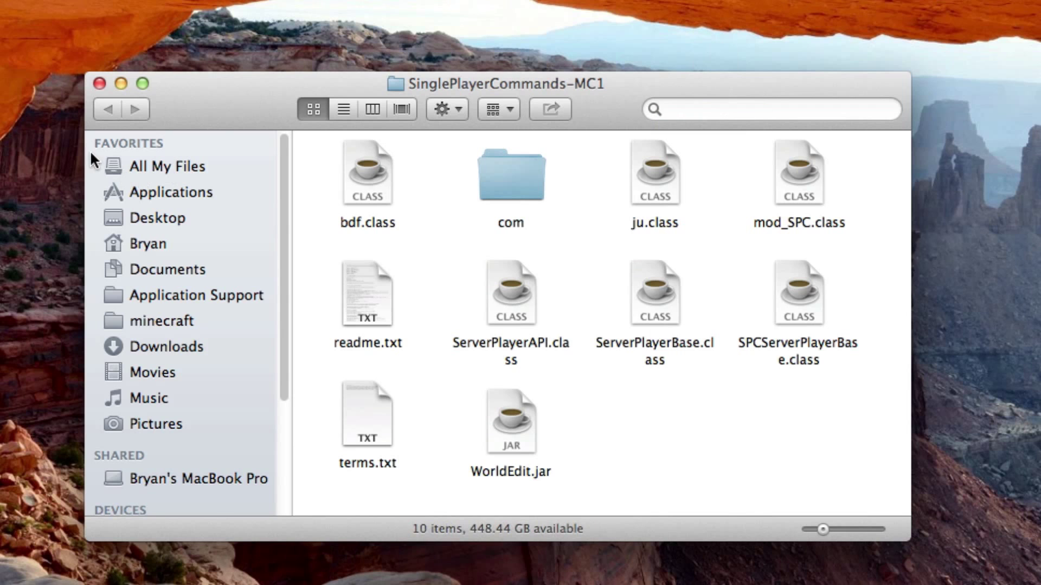
pyautogui.click(100, 84)
pyautogui.click(364, 344)
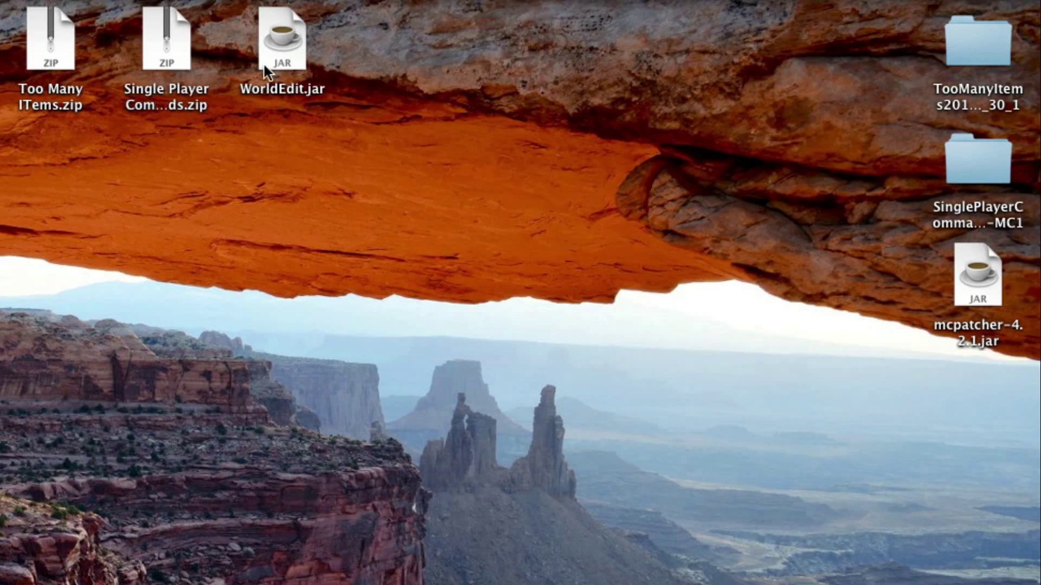
# Arrange Single Player Commands.zip and WorldEdit.jar on the desktop in one column beneath Too Many ITems.zip.
pyautogui.moveTo(274, 48); pyautogui.dragTo(157, 282)
pyautogui.moveTo(162, 25); pyautogui.dragTo(44, 143)
pyautogui.moveTo(154, 278); pyautogui.dragTo(38, 278)
# Launch mcpatcher-4.2.1.jar and name the new profile "TMI & SPC" with game version 1.6.2.
pyautogui.click(973, 299)
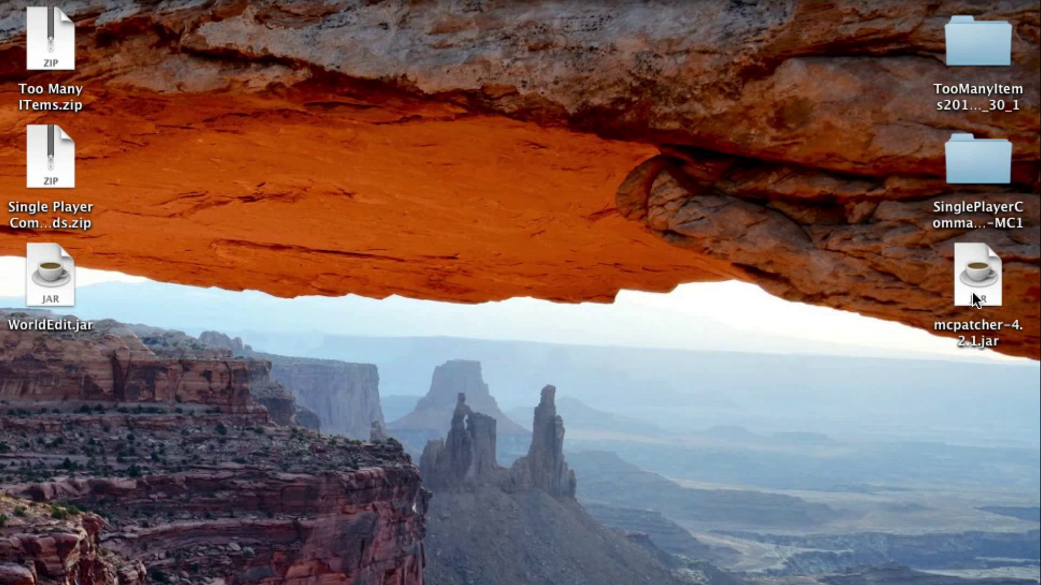
pyautogui.doubleClick(973, 300)
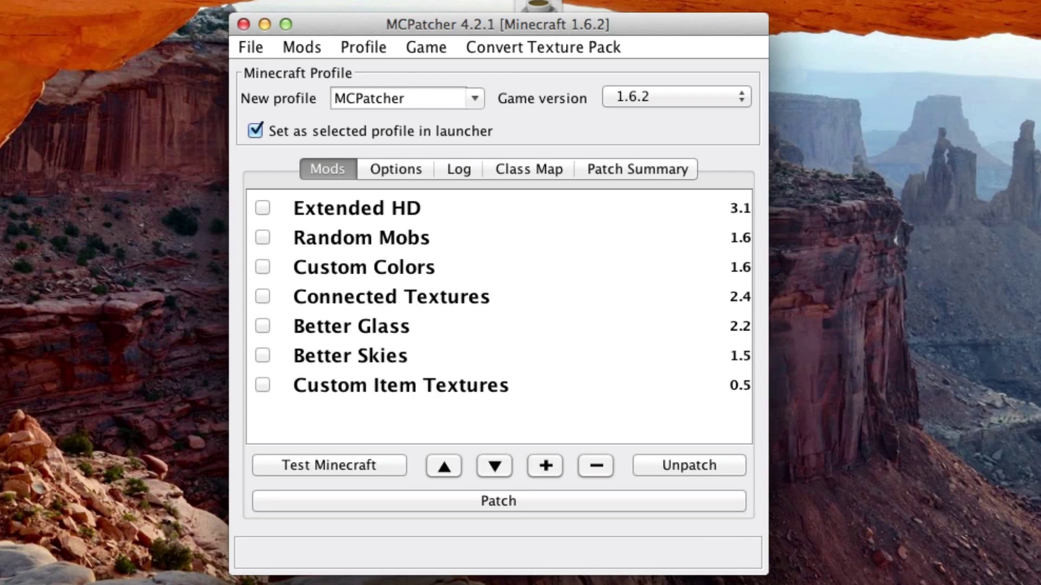
pyautogui.doubleClick(421, 100)
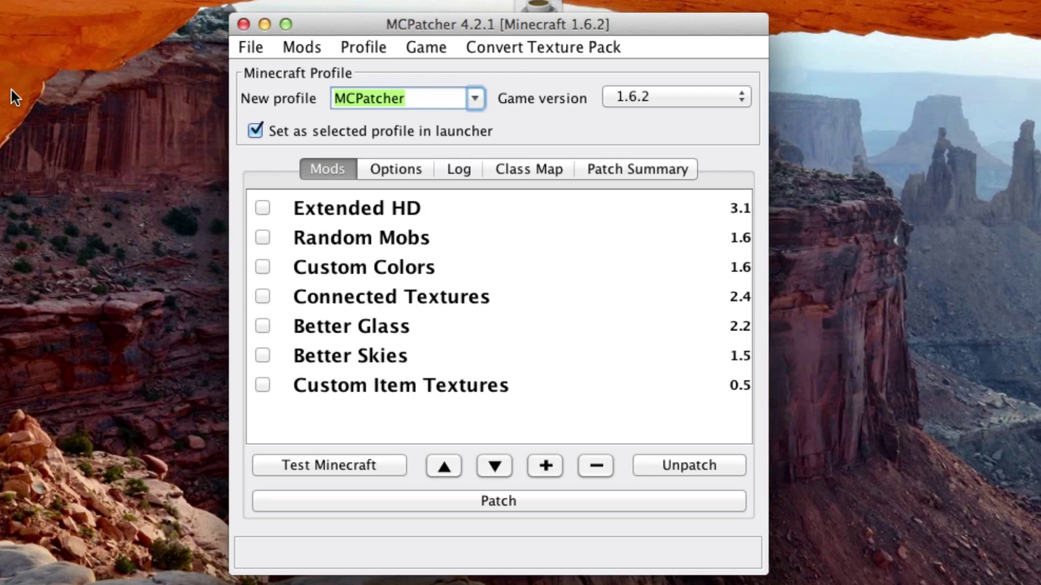
pyautogui.write('Too Ma')
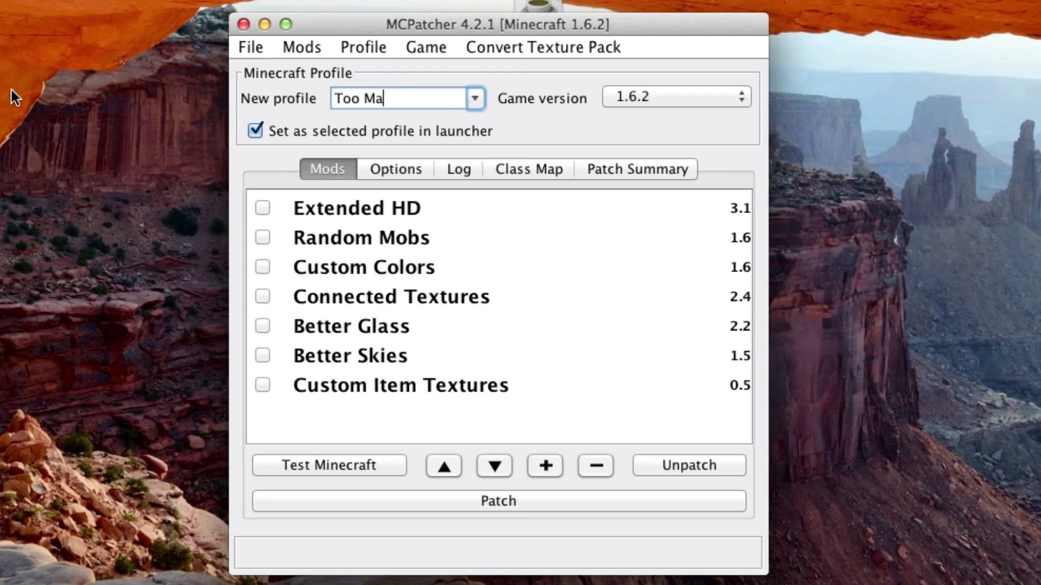
pyautogui.press('BackSpace')
pyautogui.press('BackSpace')
pyautogui.press('BackSpace')
pyautogui.press('BackSpace')
pyautogui.press('BackSpace')
pyautogui.write('MI & SPC')
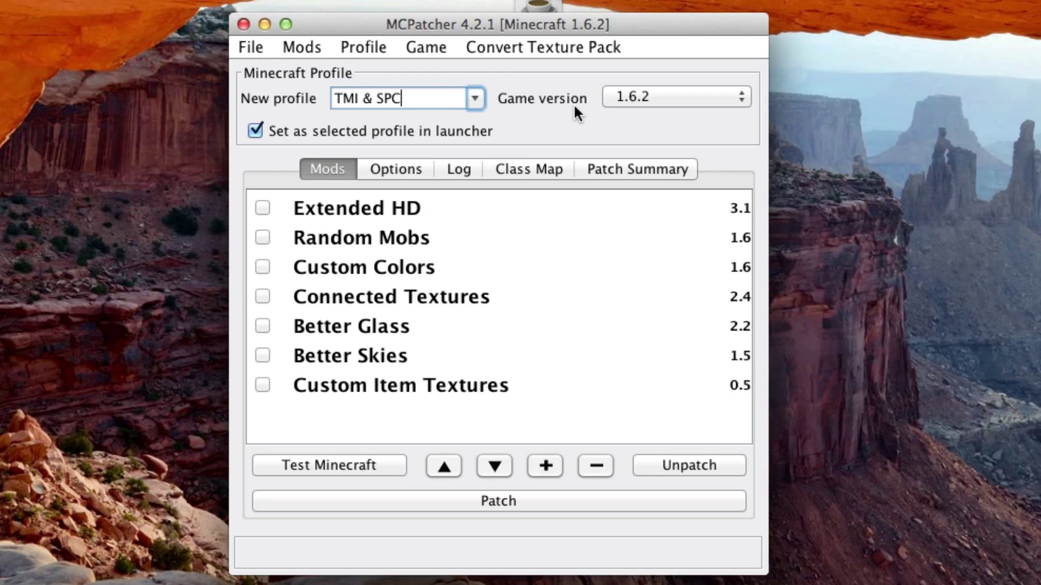
pyautogui.click(641, 96)
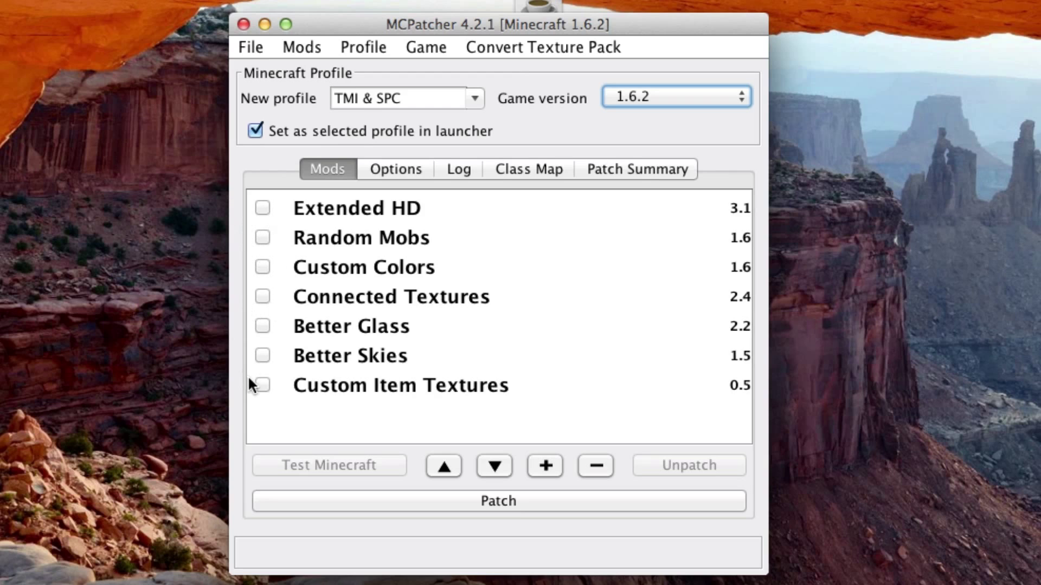
pyautogui.click(262, 384)
pyautogui.click(262, 356)
pyautogui.click(263, 326)
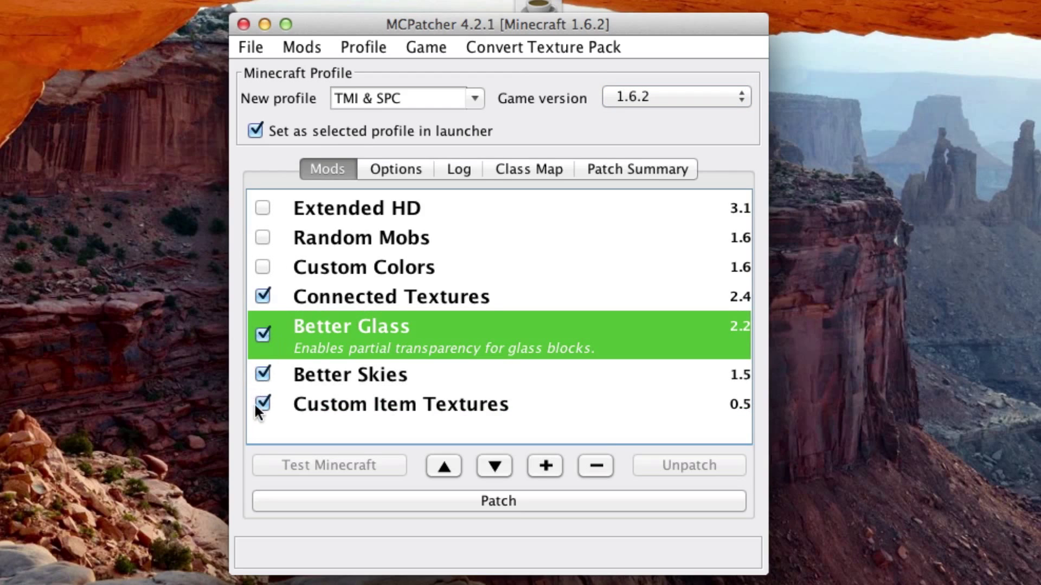
pyautogui.click(260, 404)
pyautogui.click(262, 355)
pyautogui.click(264, 298)
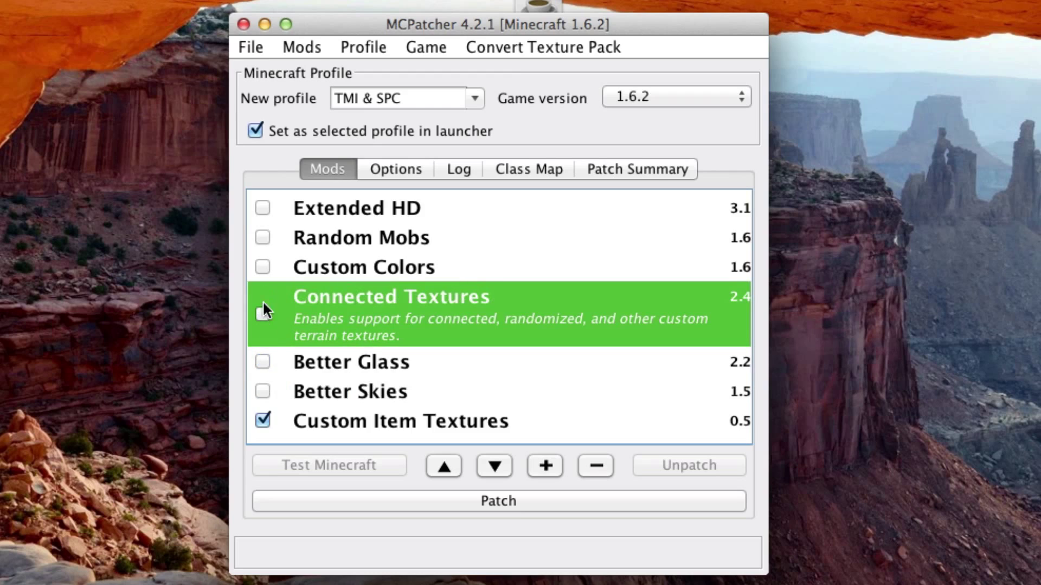
pyautogui.click(263, 421)
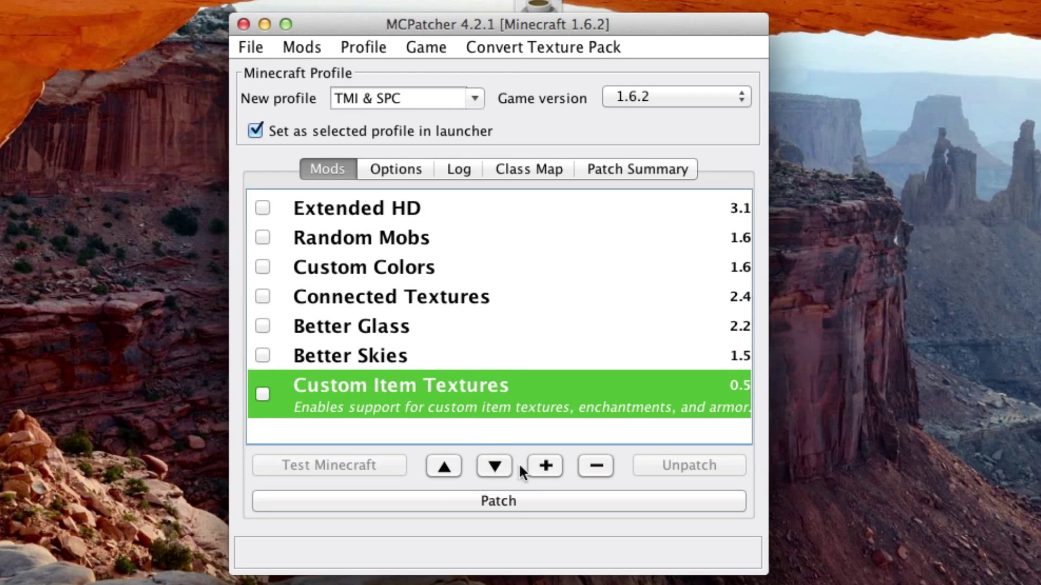
# Add Too Many ITems.zip from the desktop to the mod list as an external mod.
pyautogui.click(557, 465)
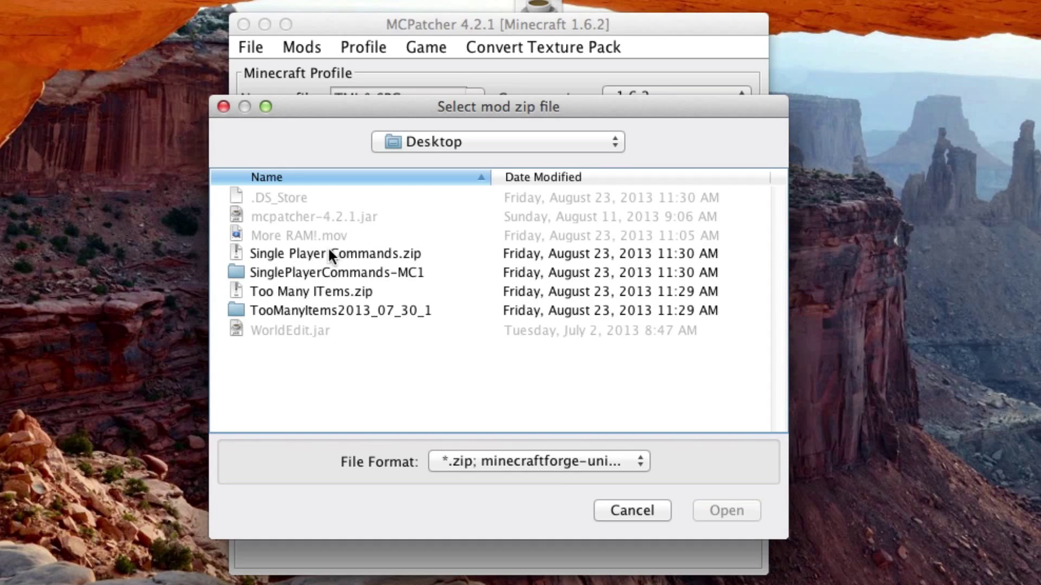
pyautogui.doubleClick(296, 296)
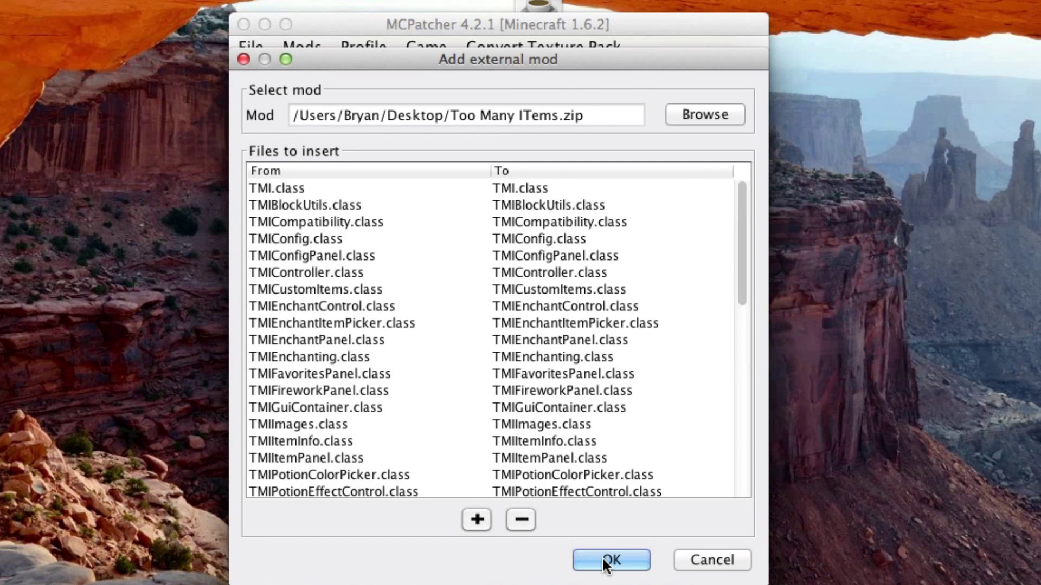
pyautogui.click(606, 563)
# Add the root folder of Single Player Commands.zip as an external mod and patch Minecraft with both mods.
pyautogui.click(540, 465)
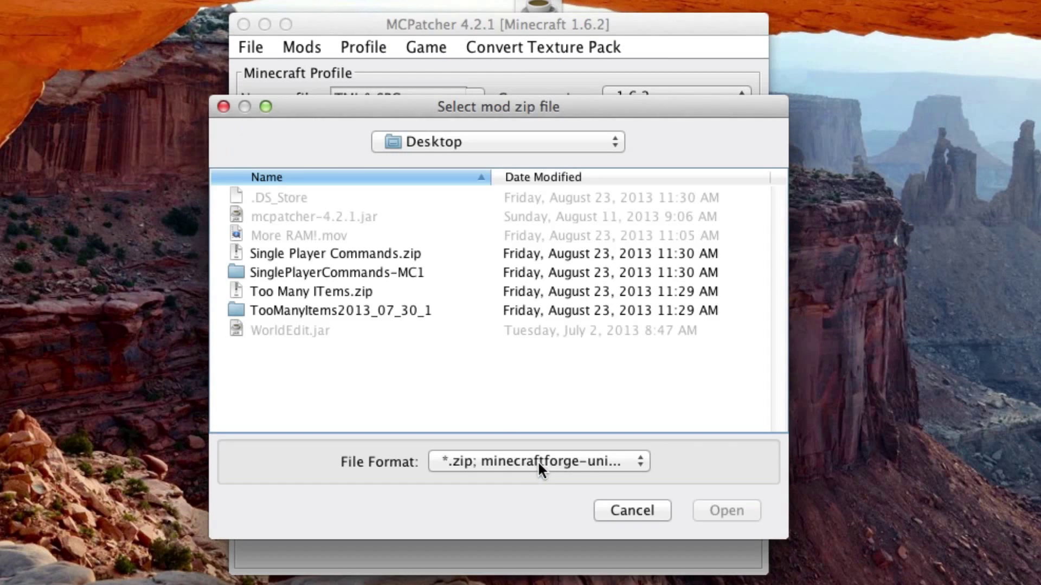
pyautogui.doubleClick(406, 254)
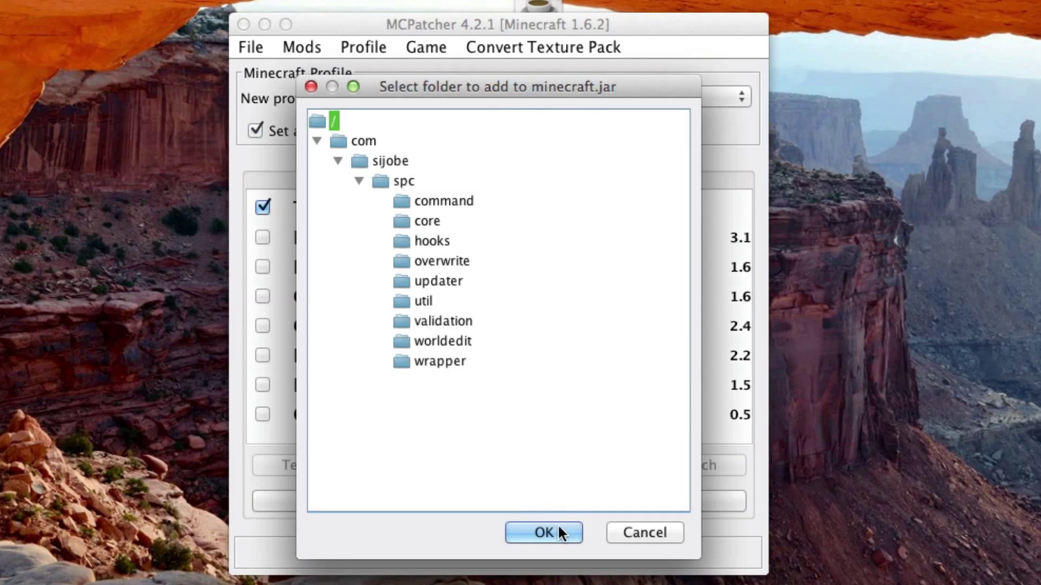
pyautogui.click(553, 527)
pyautogui.click(605, 562)
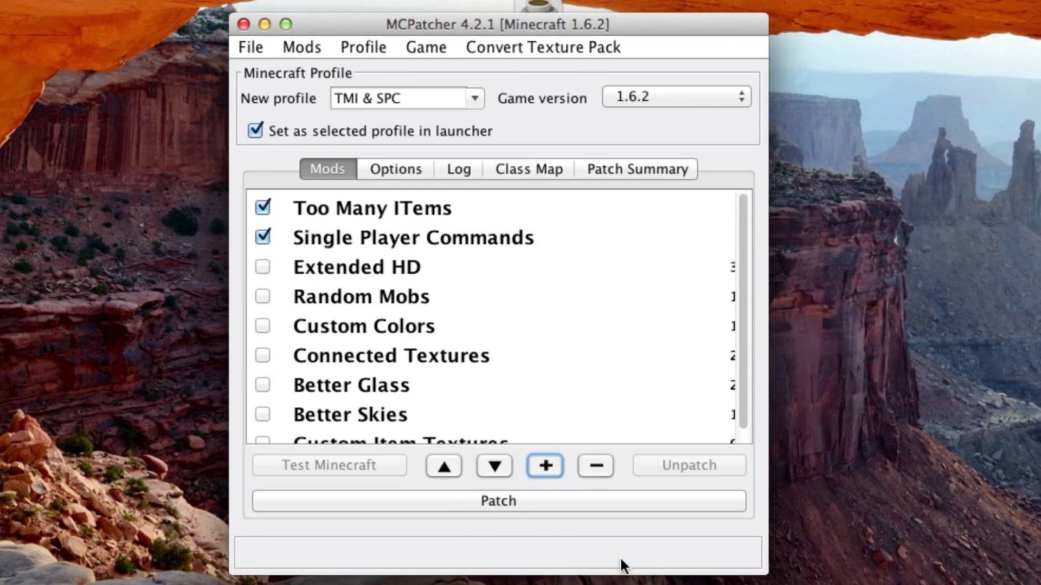
pyautogui.click(549, 499)
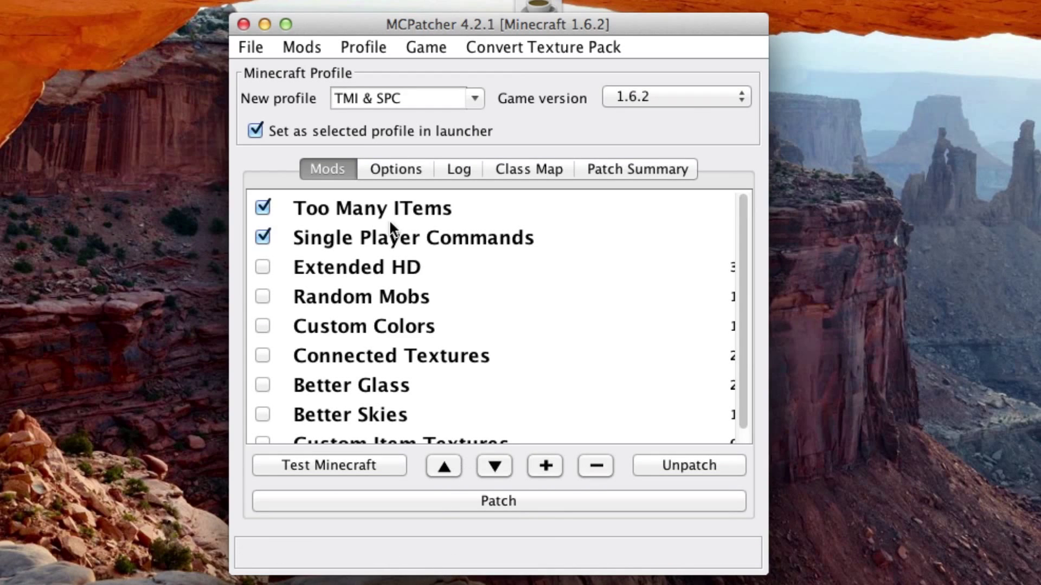
pyautogui.click(391, 236)
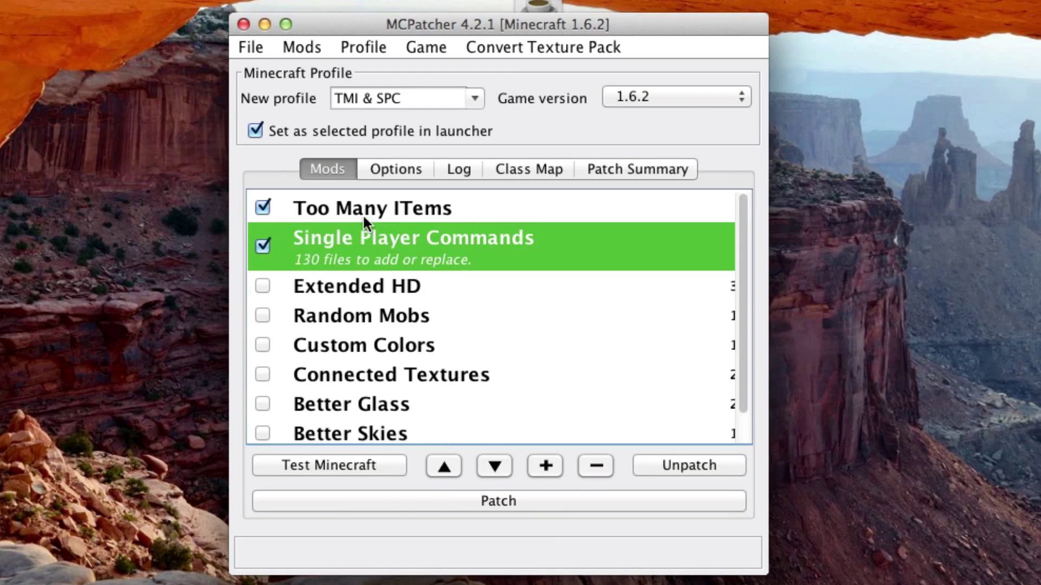
pyautogui.click(274, 214)
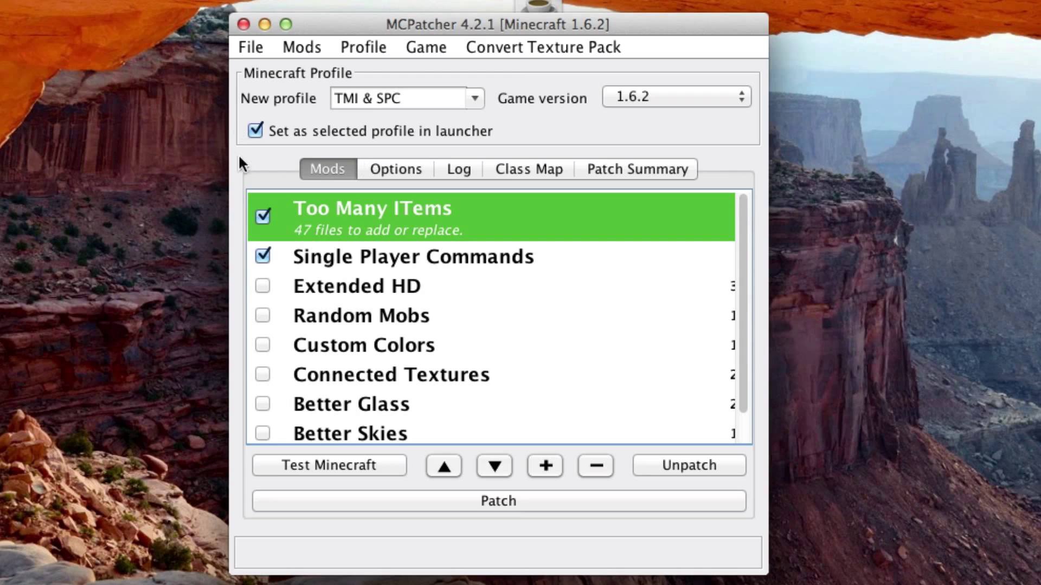
pyautogui.click(389, 273)
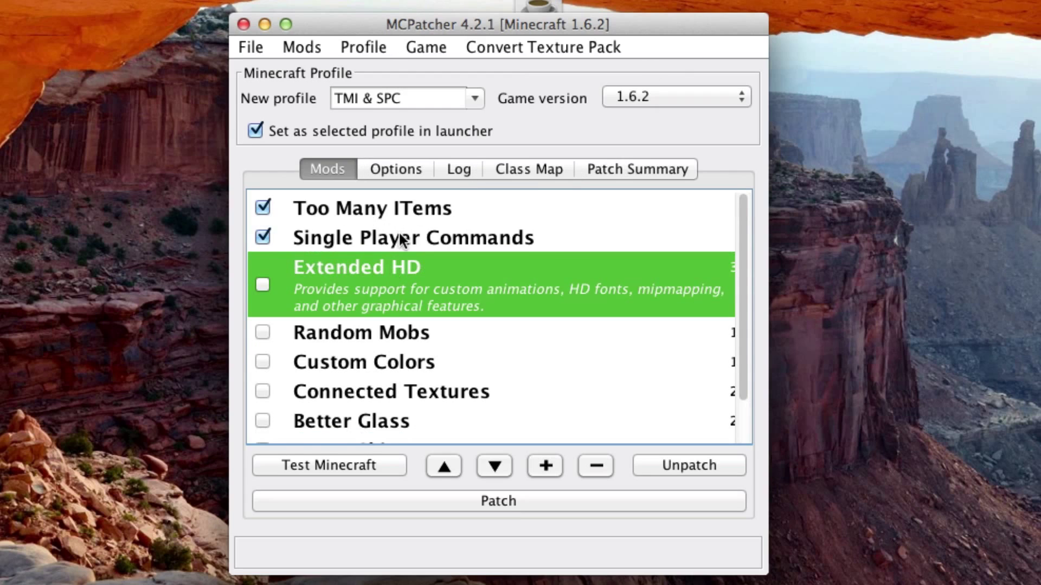
pyautogui.click(404, 241)
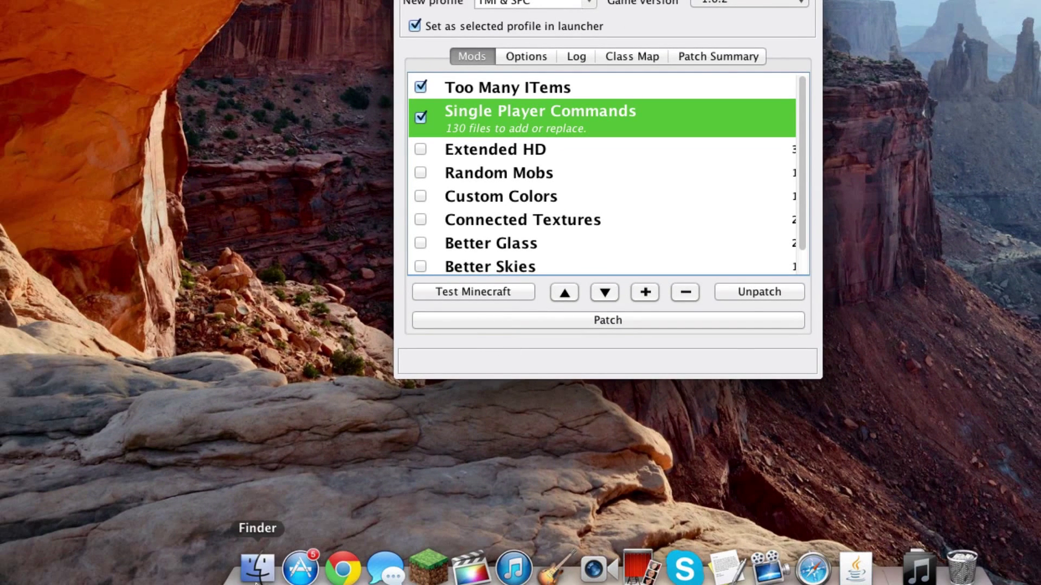
# Switch to Finder and open the hidden Library folder of the user's home directory.
pyautogui.click(259, 579)
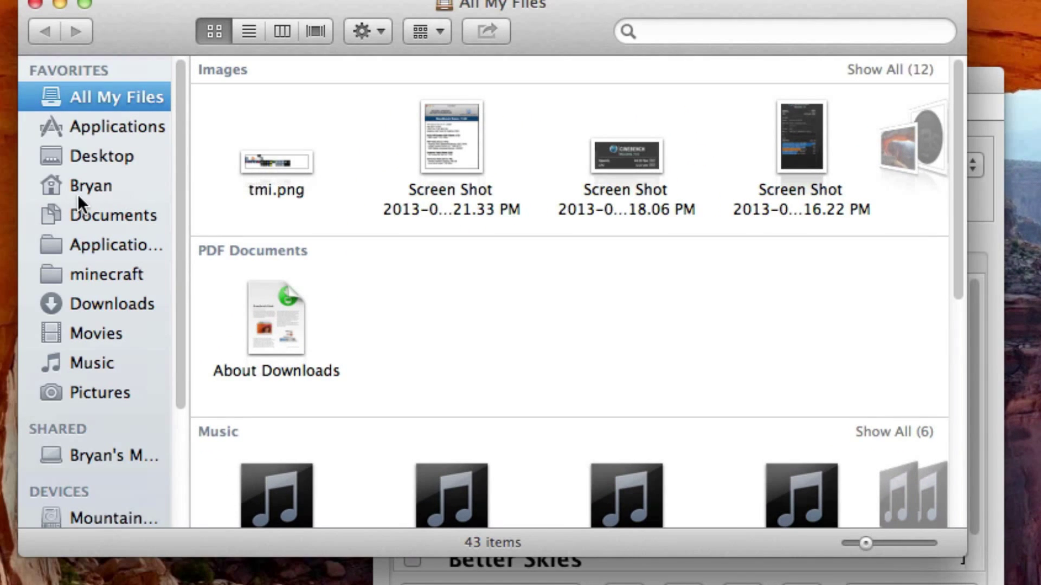
pyautogui.click(83, 187)
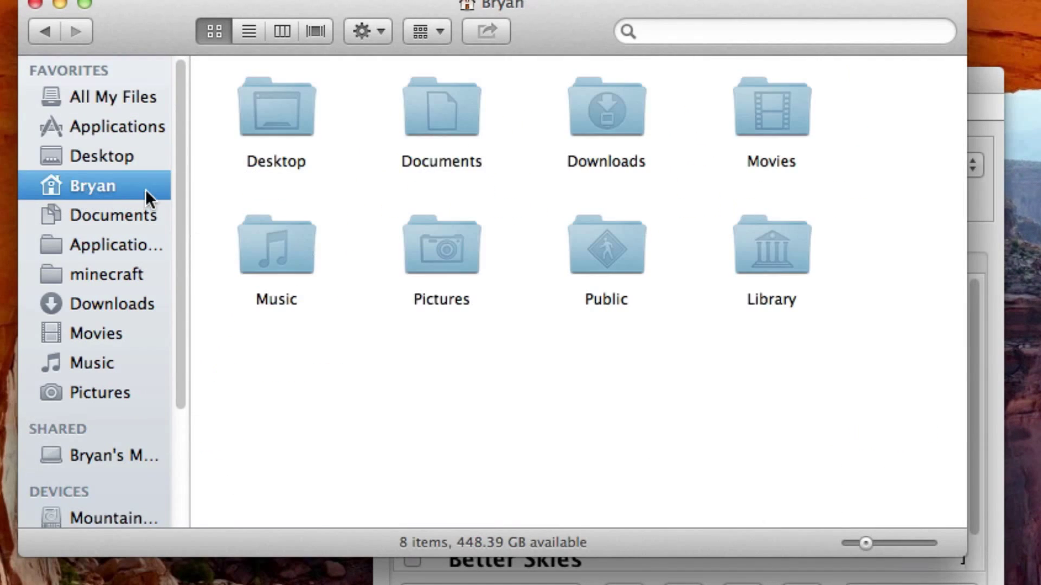
pyautogui.click(786, 245)
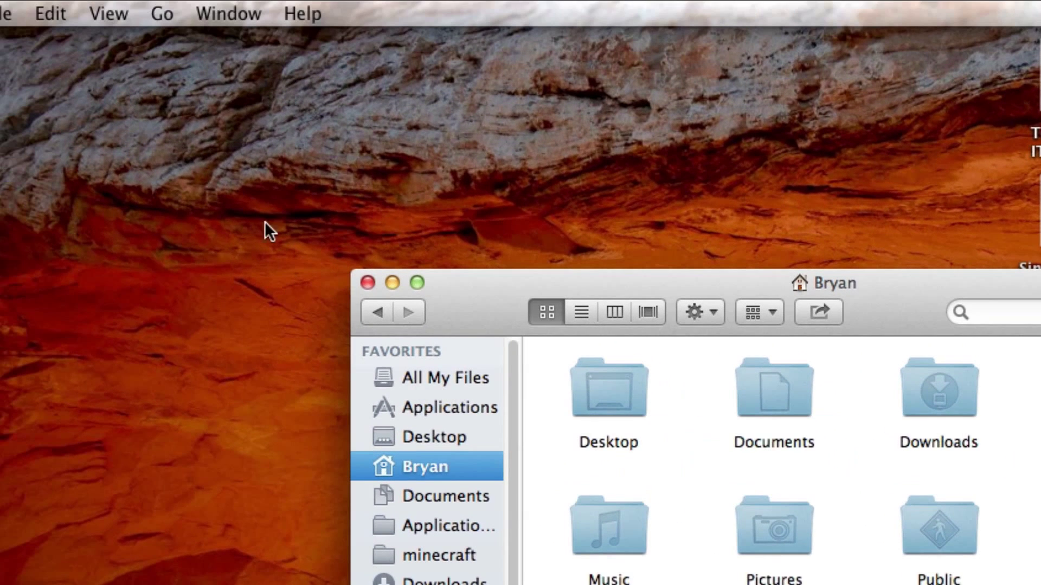
pyautogui.click(155, 12)
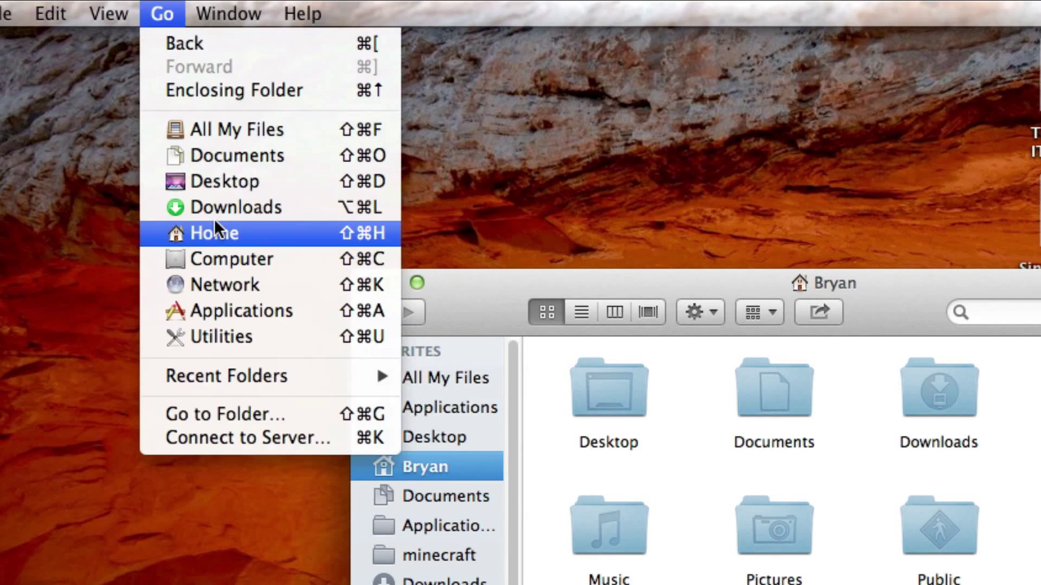
pyautogui.press('alt')
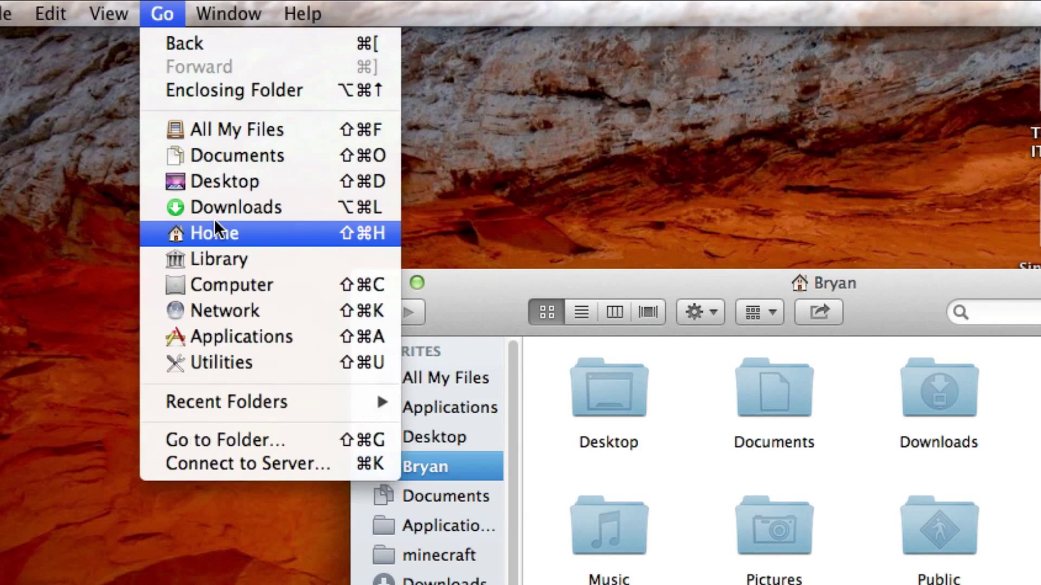
pyautogui.click(220, 257)
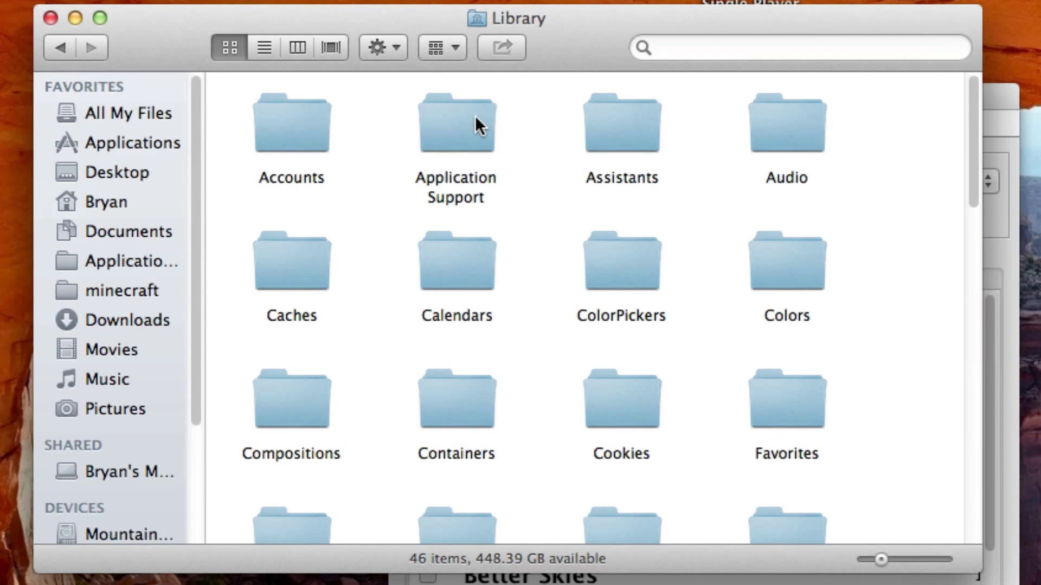
# Open the minecraft folder inside Application Support.
pyautogui.doubleClick(475, 115)
pyautogui.scroll(-5, 551, 265)
pyautogui.scroll(-4, 551, 268)
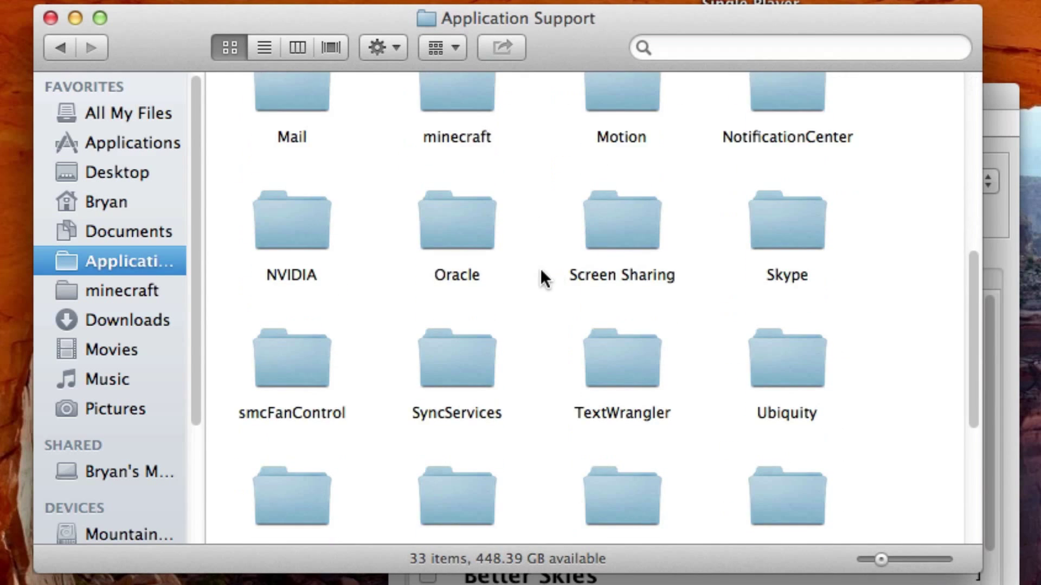
pyautogui.scroll(5, 526, 272)
pyautogui.doubleClick(467, 250)
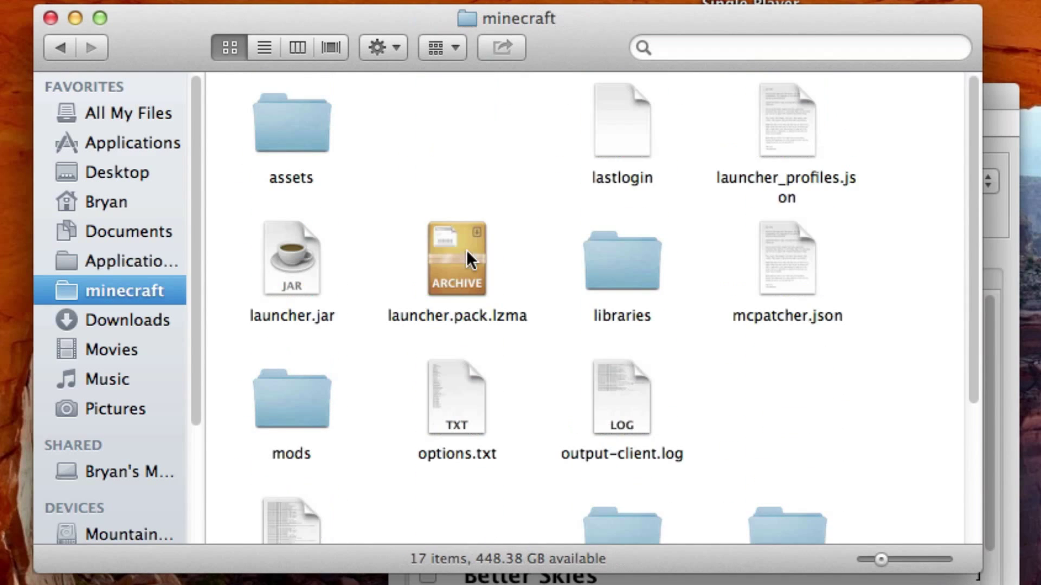
# Create a new folder named "bin" in the minecraft folder and open it.
pyautogui.scroll(-3, 665, 356)
pyautogui.scroll(3, 665, 356)
pyautogui.rightClick(422, 122)
pyautogui.click(454, 134)
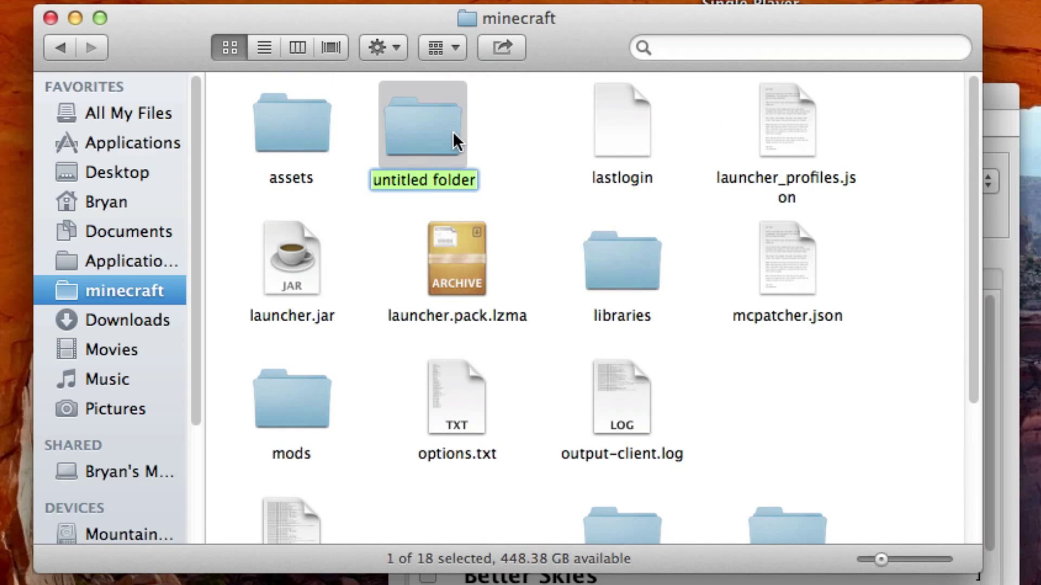
pyautogui.write('bin')
pyautogui.press('Return')
pyautogui.click(544, 152)
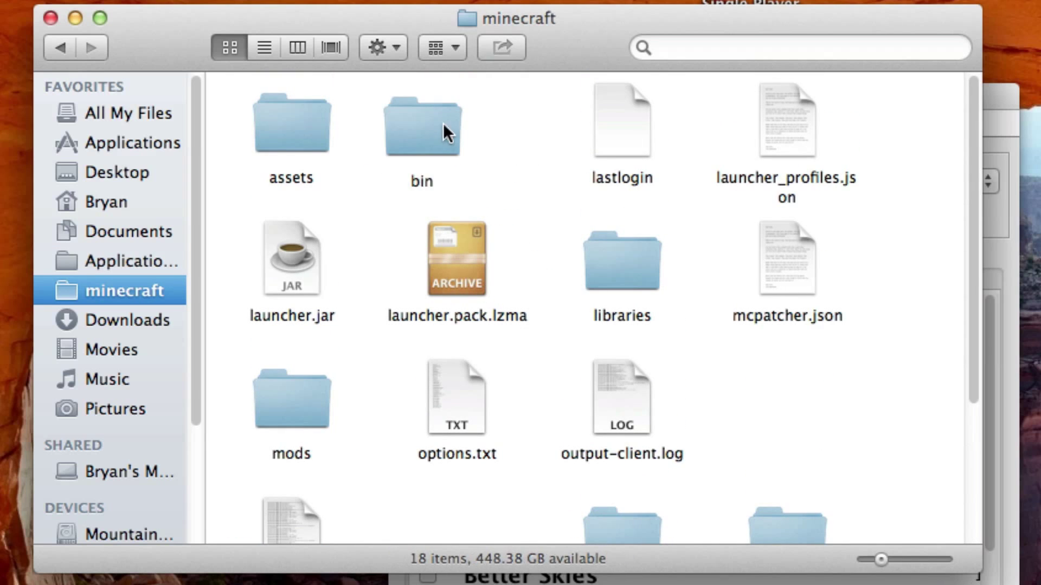
pyautogui.doubleClick(422, 130)
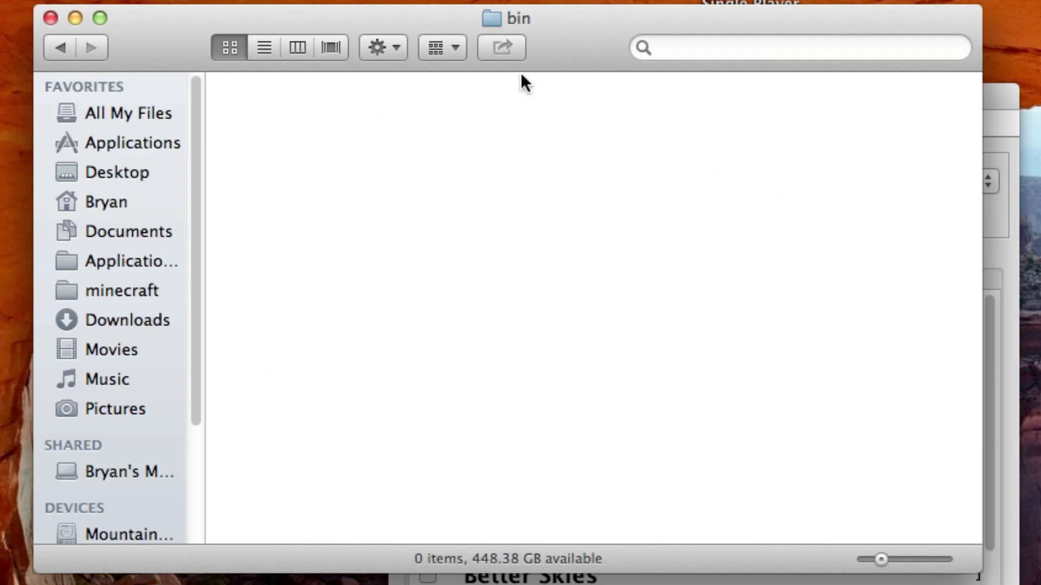
# Move WorldEdit.jar from the desktop into the bin folder and close the folder window.
pyautogui.moveTo(602, 42); pyautogui.dragTo(733, 192)
pyautogui.click(709, 91)
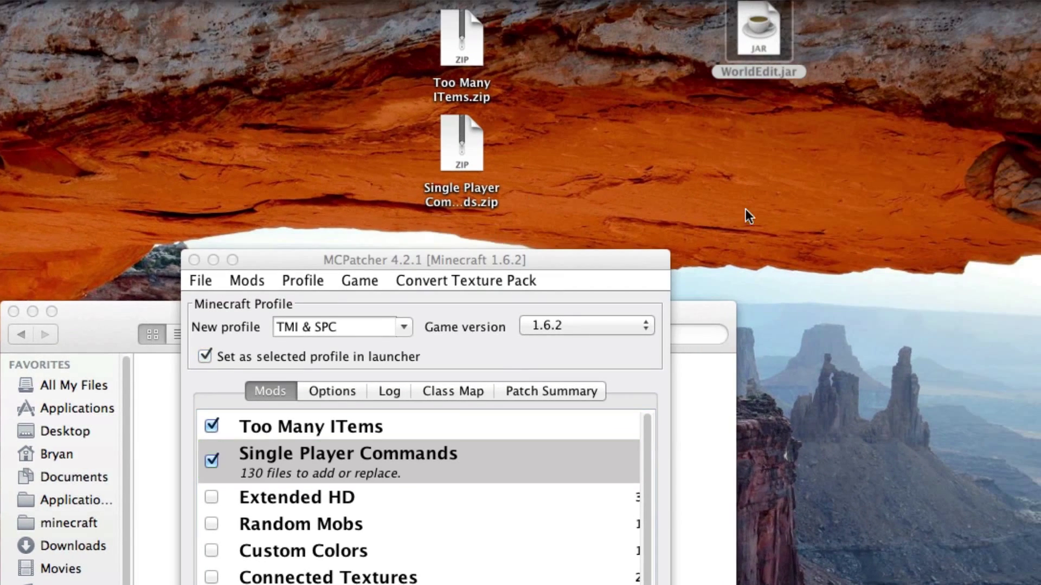
pyautogui.click(674, 530)
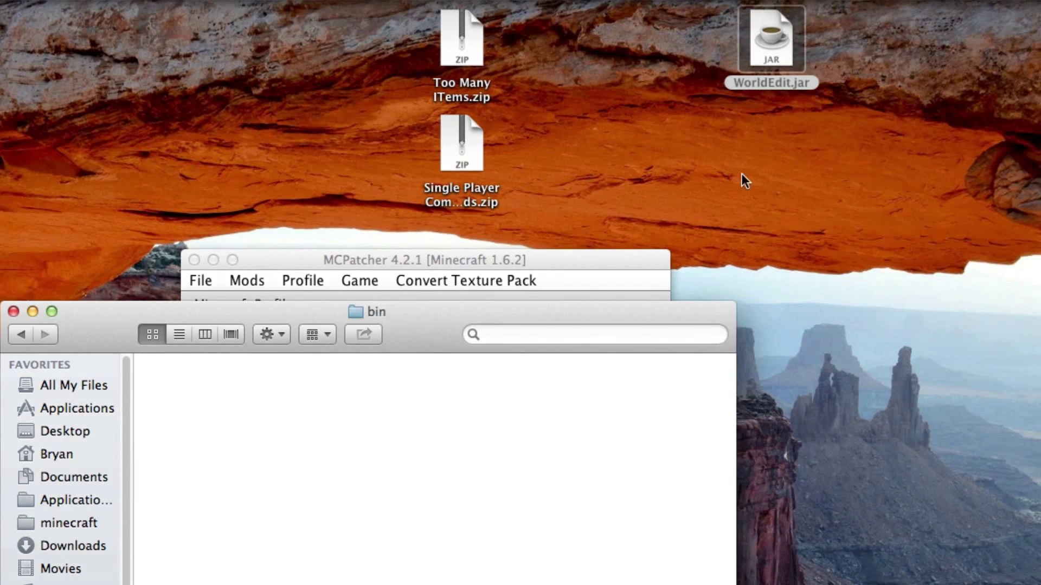
pyautogui.moveTo(776, 27); pyautogui.dragTo(325, 412)
pyautogui.click(507, 422)
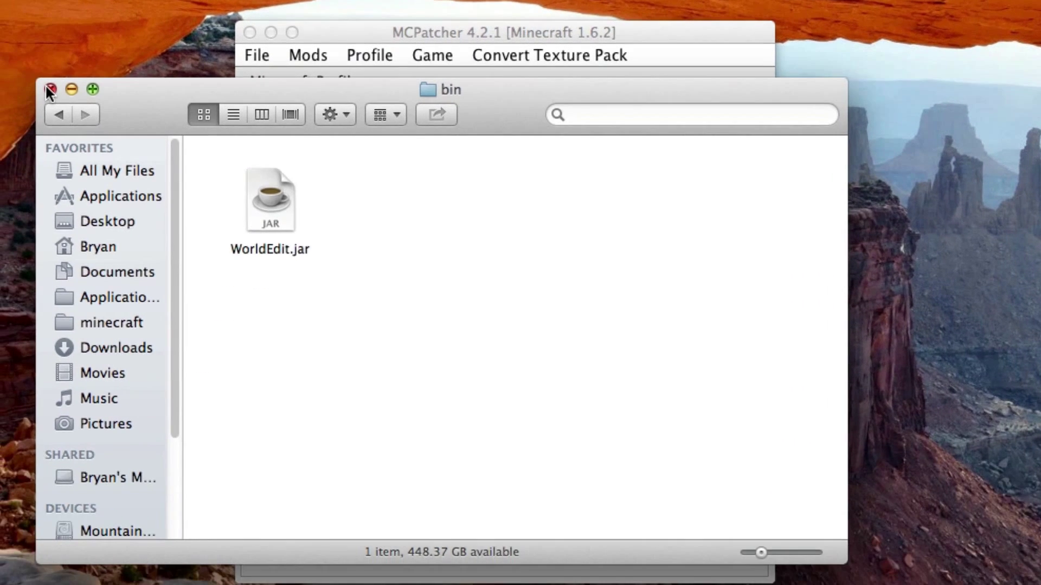
pyautogui.click(13, 312)
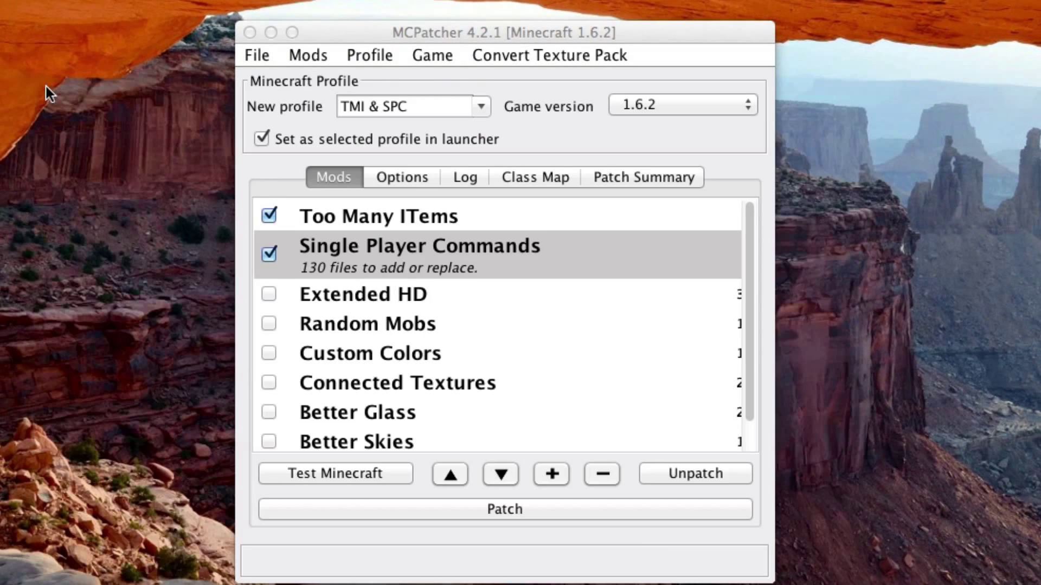
# Try a test launch of Minecraft from MCPatcher with the TMI & SPC profile and return to the mod list.
pyautogui.click(534, 533)
pyautogui.click(492, 509)
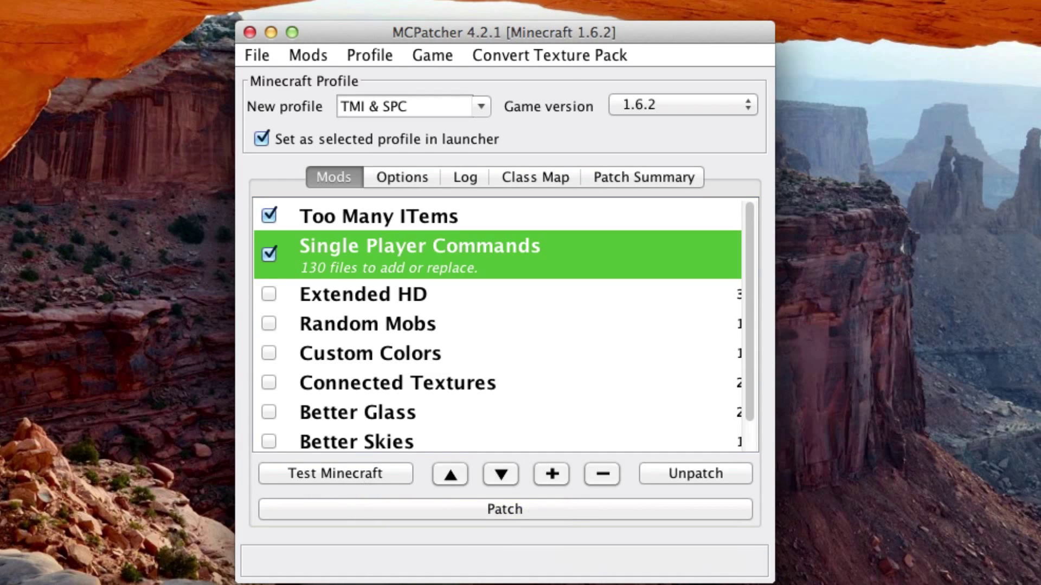
pyautogui.click(364, 469)
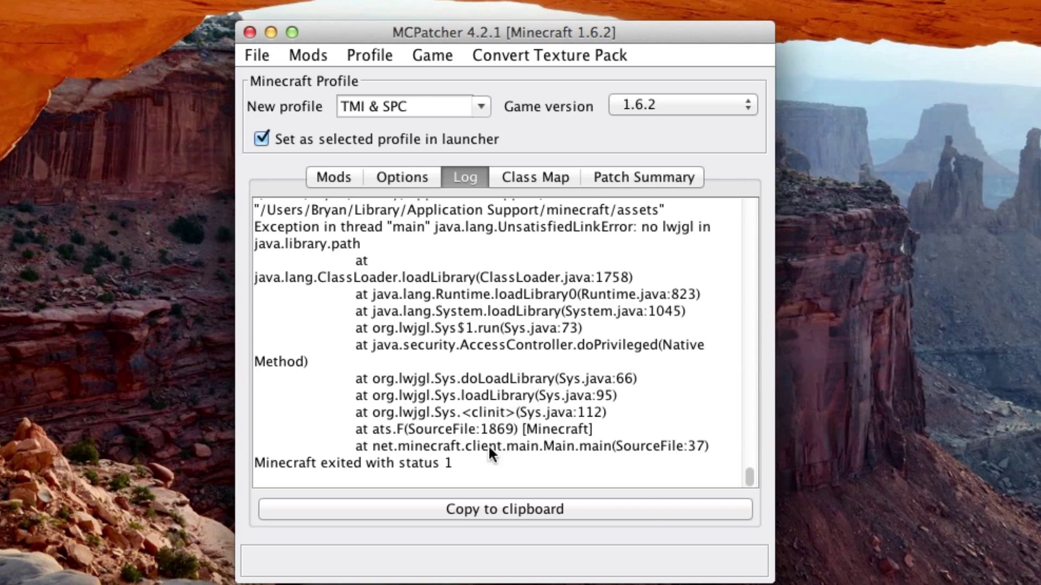
pyautogui.click(330, 177)
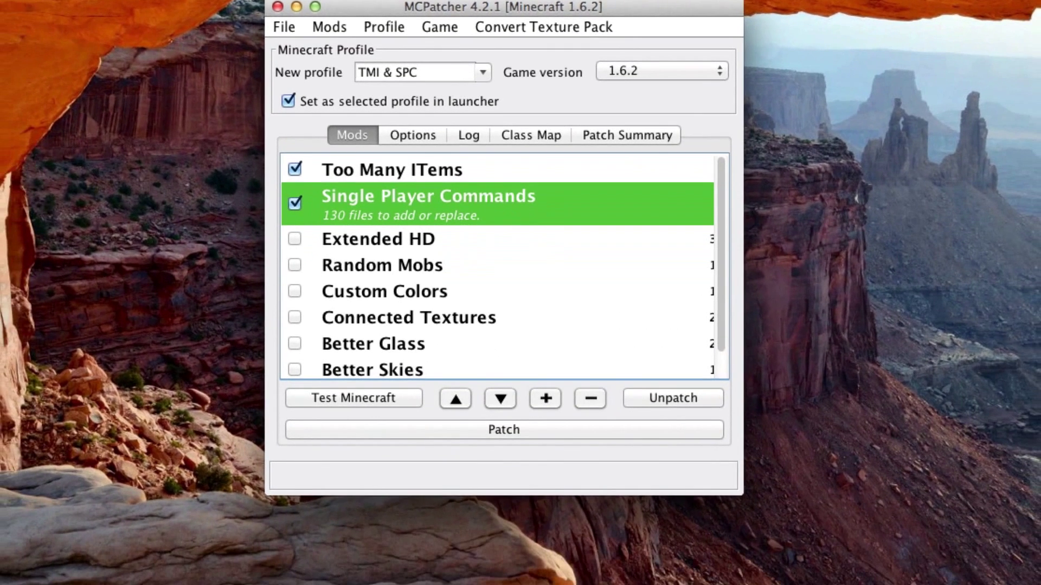
# Open the Minecraft Launcher, choose the TMI & SPC profile and start the game.
pyautogui.click(436, 584)
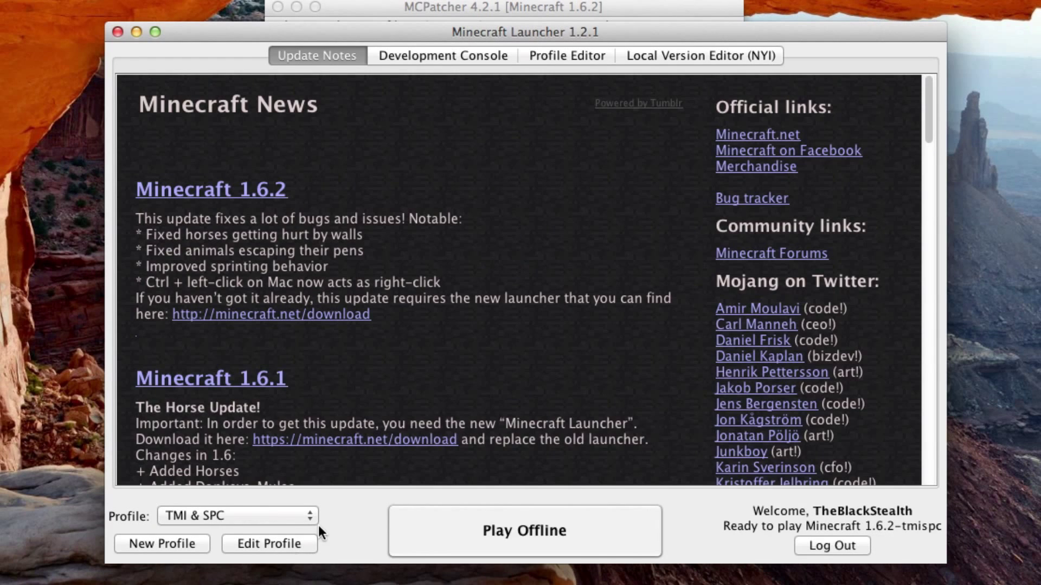
pyautogui.click(313, 518)
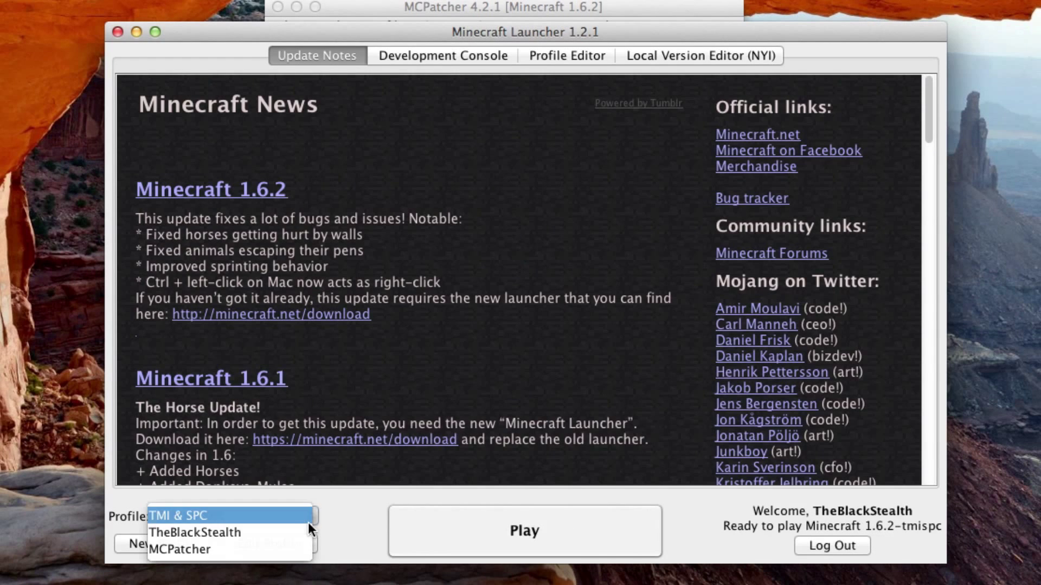
pyautogui.click(279, 518)
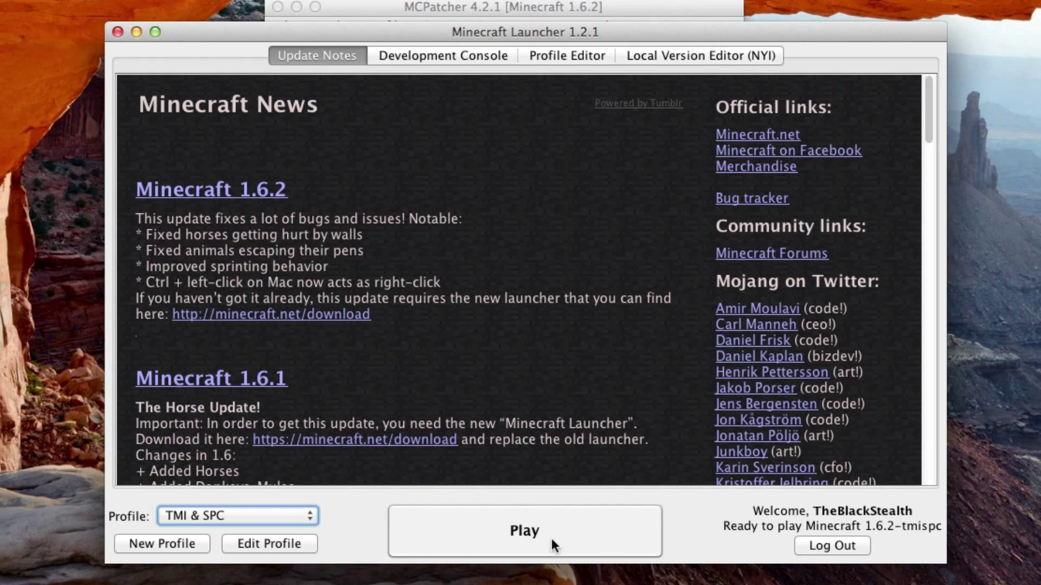
pyautogui.click(491, 533)
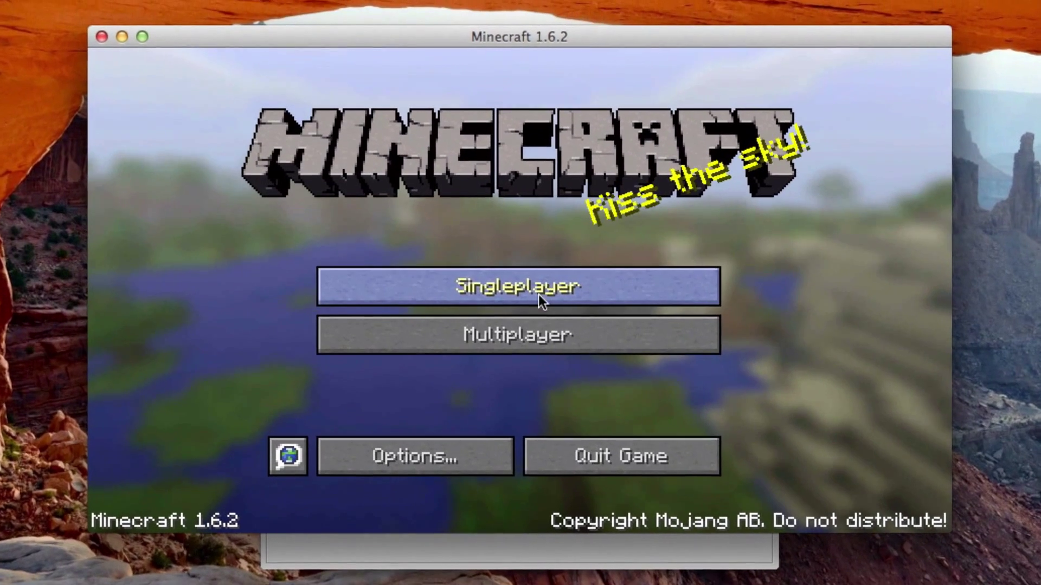
# Load the singleplayer world N and walk forward into the clearing.
pyautogui.click(678, 298)
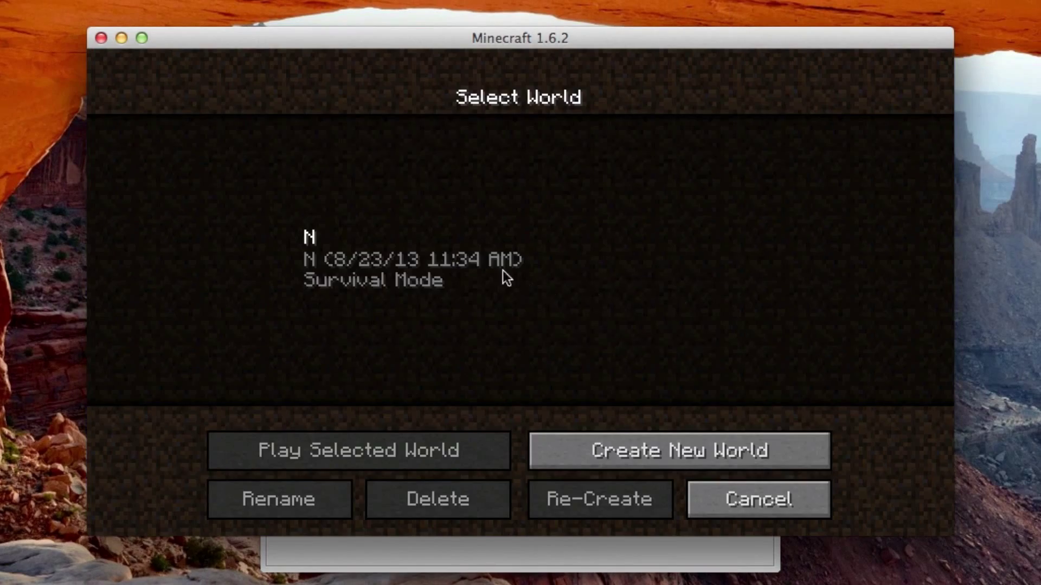
pyautogui.doubleClick(438, 267)
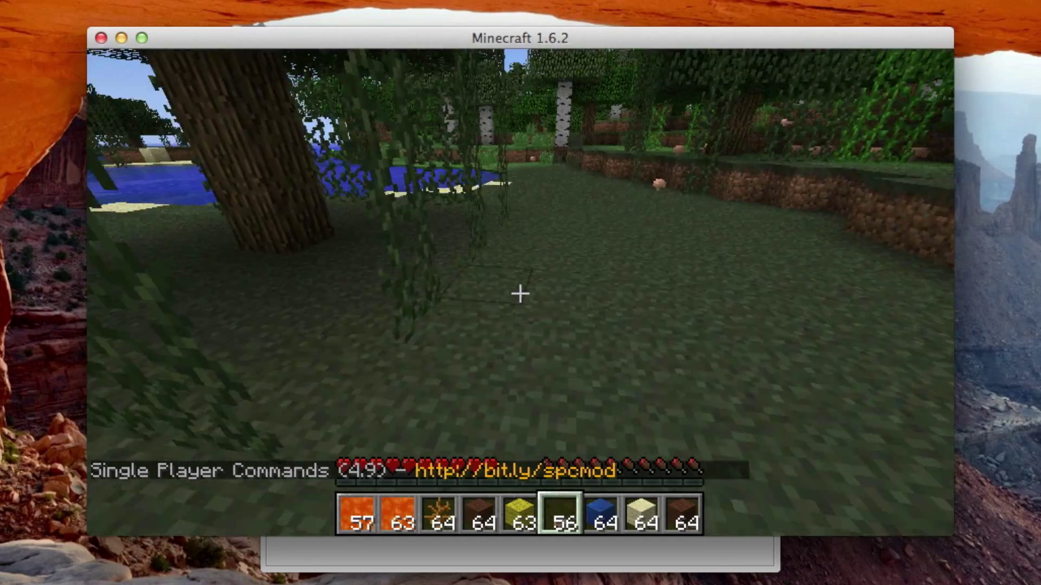
pyautogui.write('w')
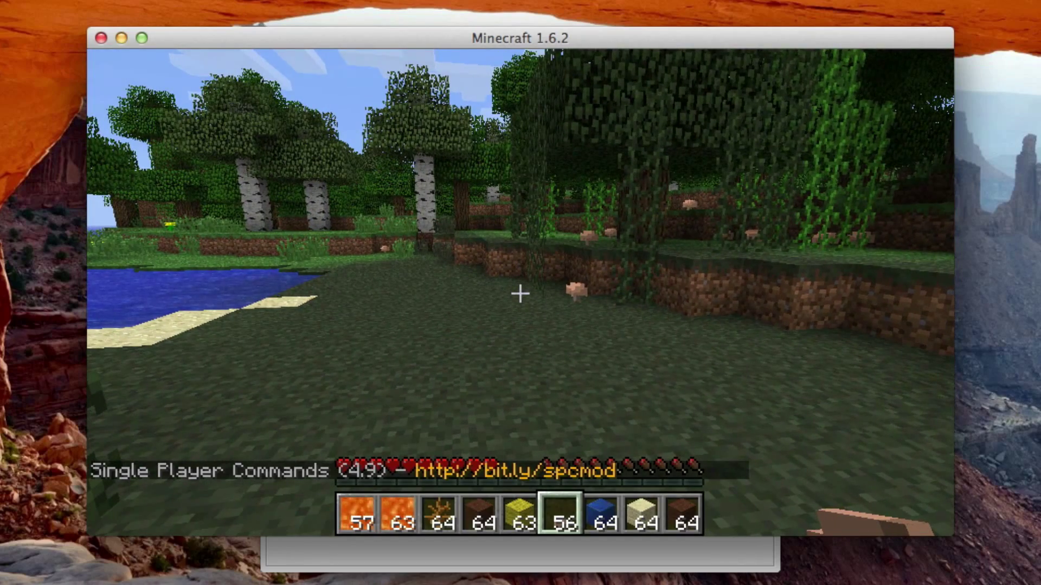
pyautogui.write('/')
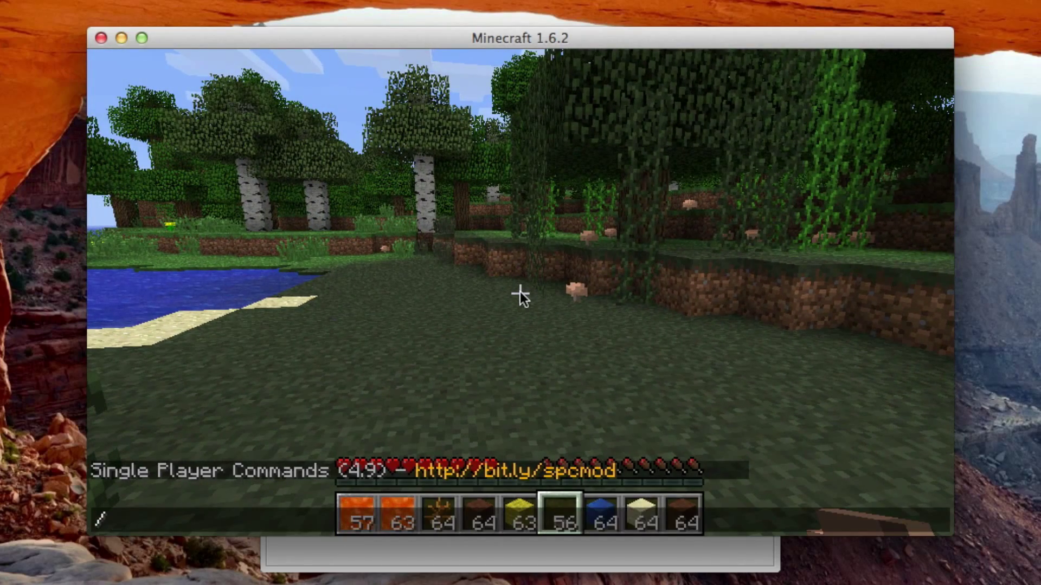
pyautogui.write('noclip')
# Try the /noclip command and permit flying with the /fly command.
pyautogui.press('Return')
pyautogui.write('/')
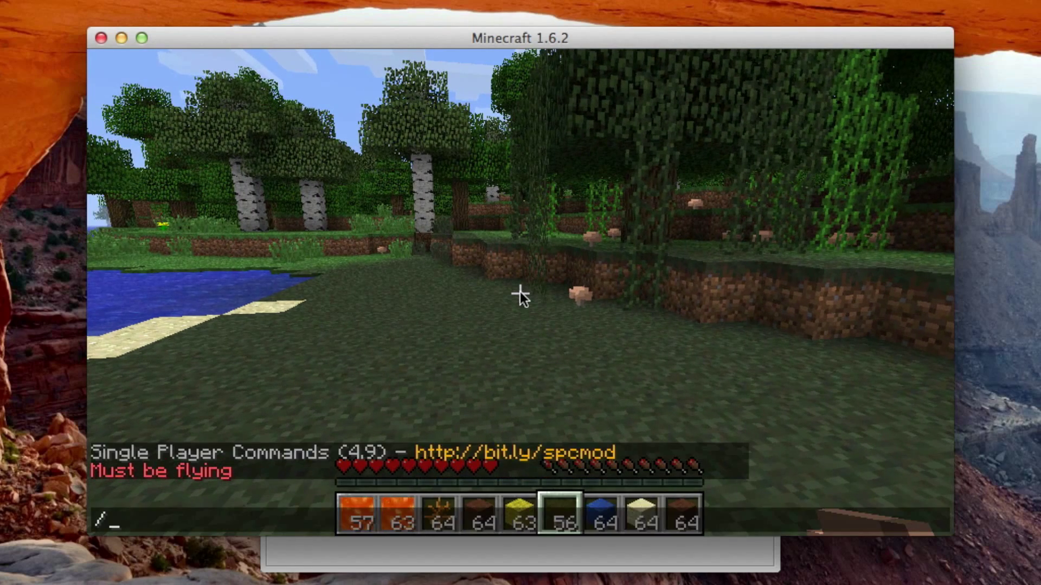
pyautogui.write('fly')
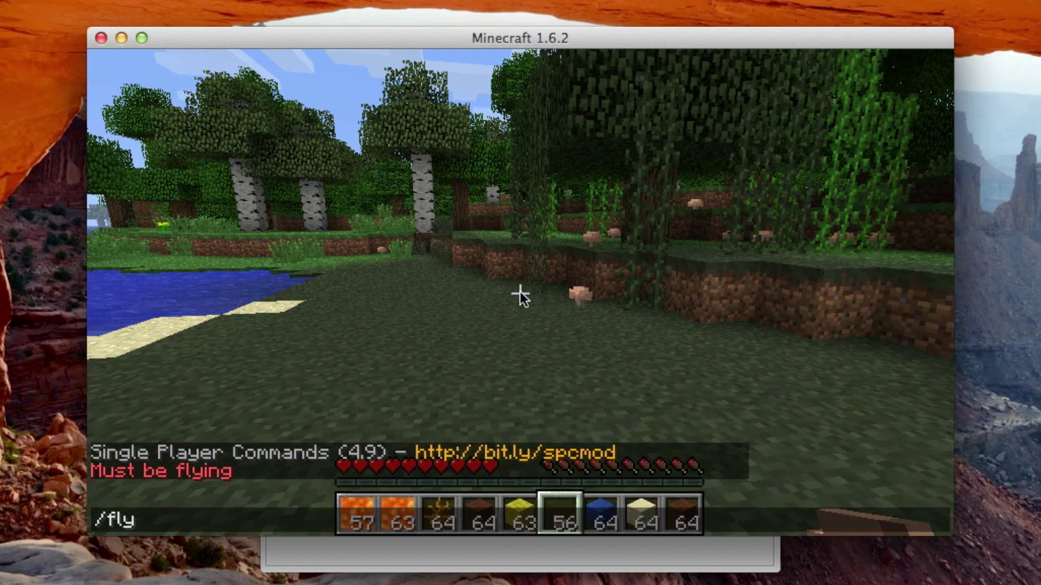
pyautogui.press('Return')
# Run /noclip again, first from the ground and once more while flying.
pyautogui.write('/')
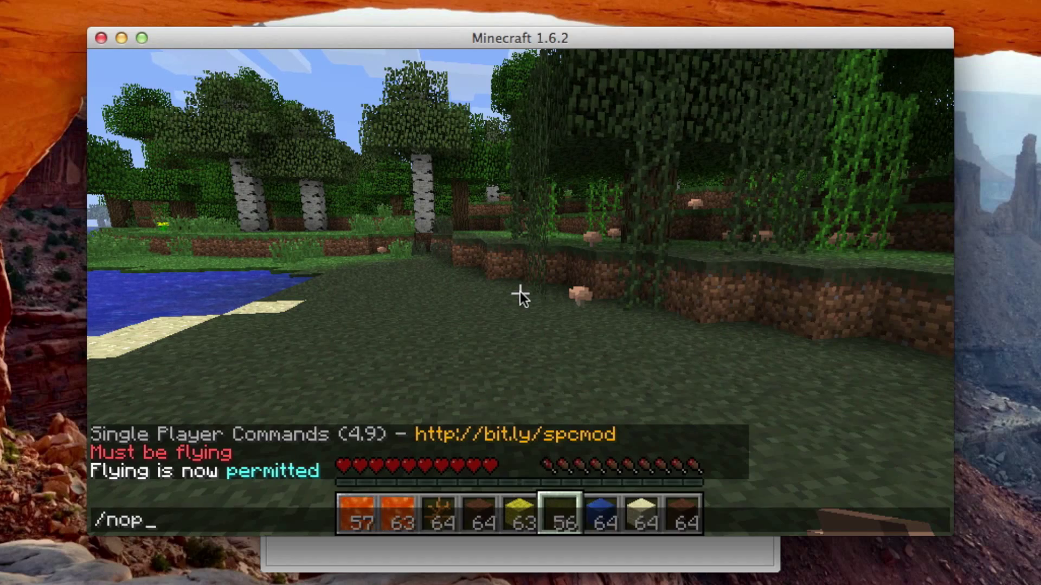
pyautogui.write('noclip')
pyautogui.press('Return')
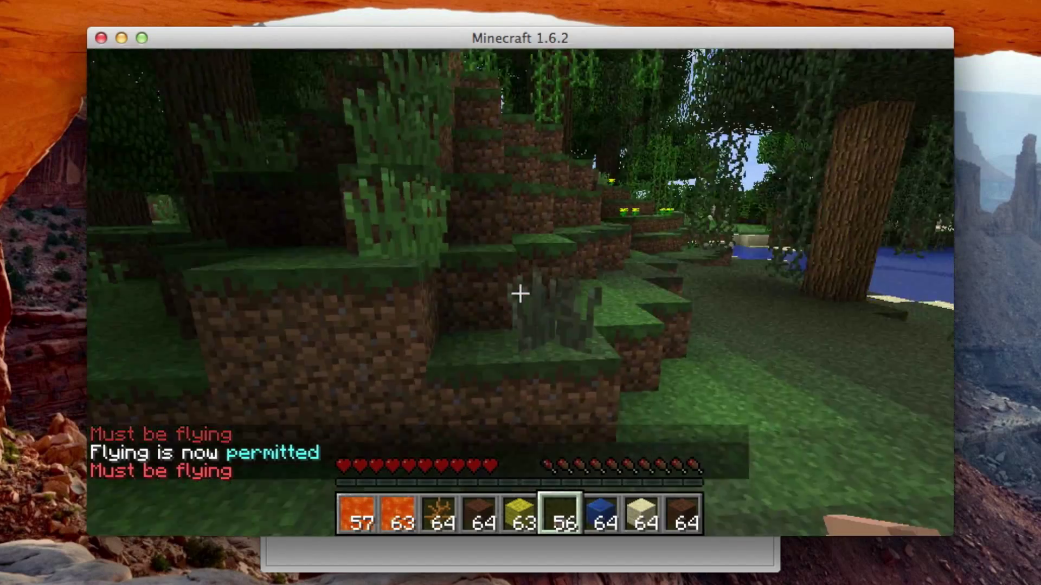
pyautogui.write('/no')
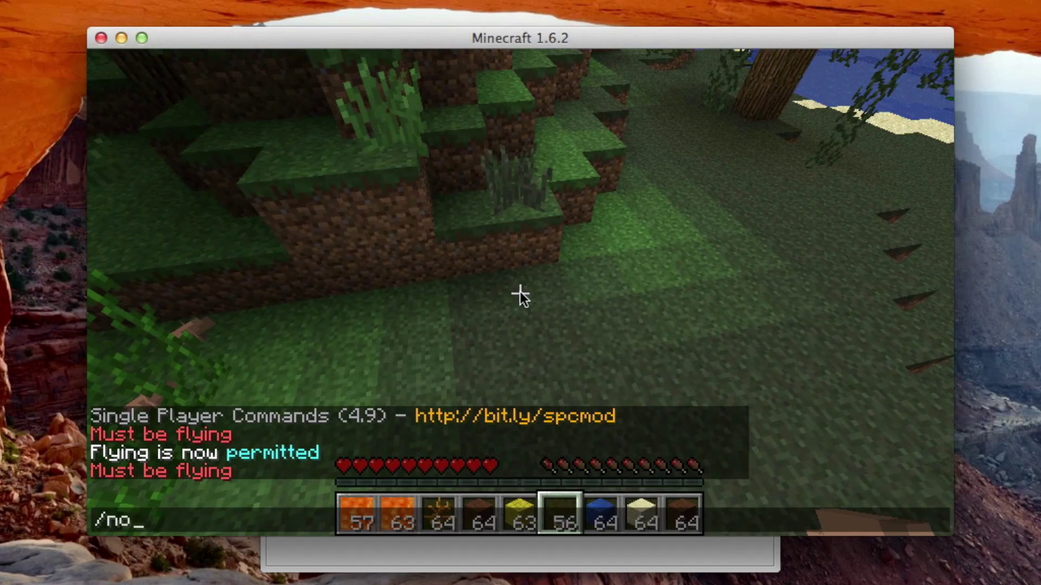
pyautogui.write('clip')
pyautogui.press('Return')
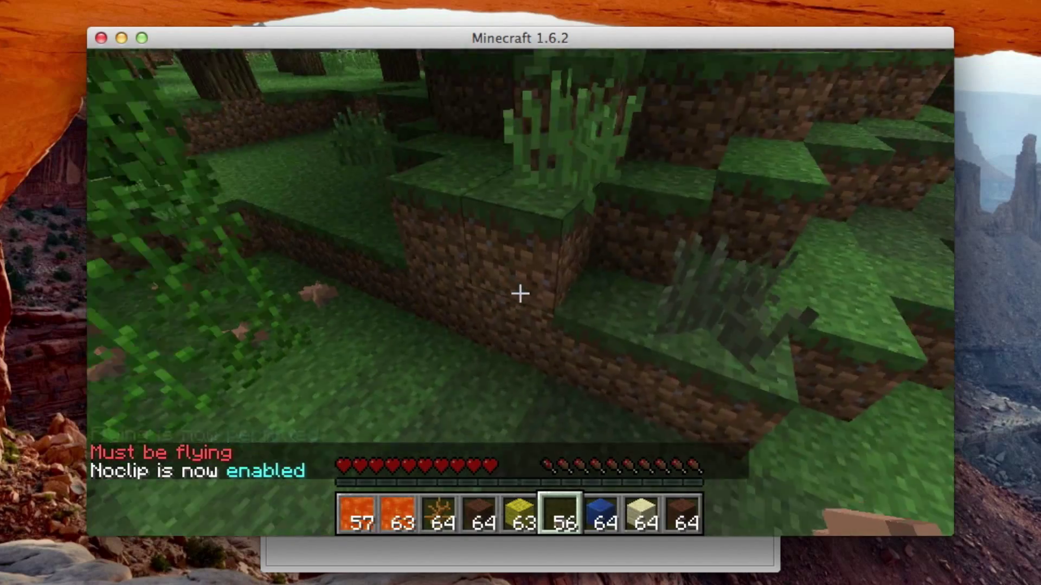
# Stop flying and walk across the grass to view the lake.
pyautogui.press('space')
pyautogui.press('space')
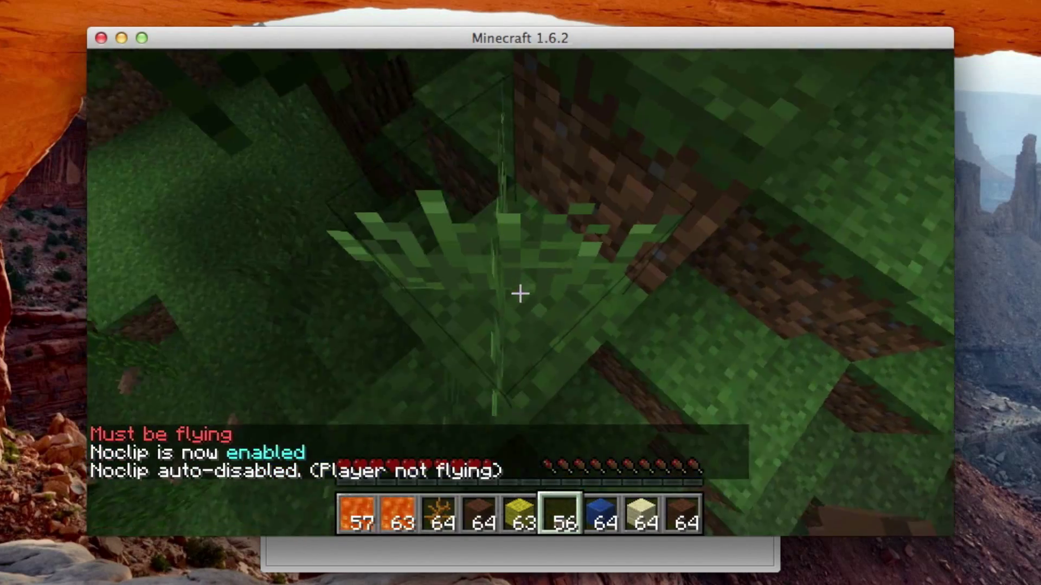
pyautogui.press('w')
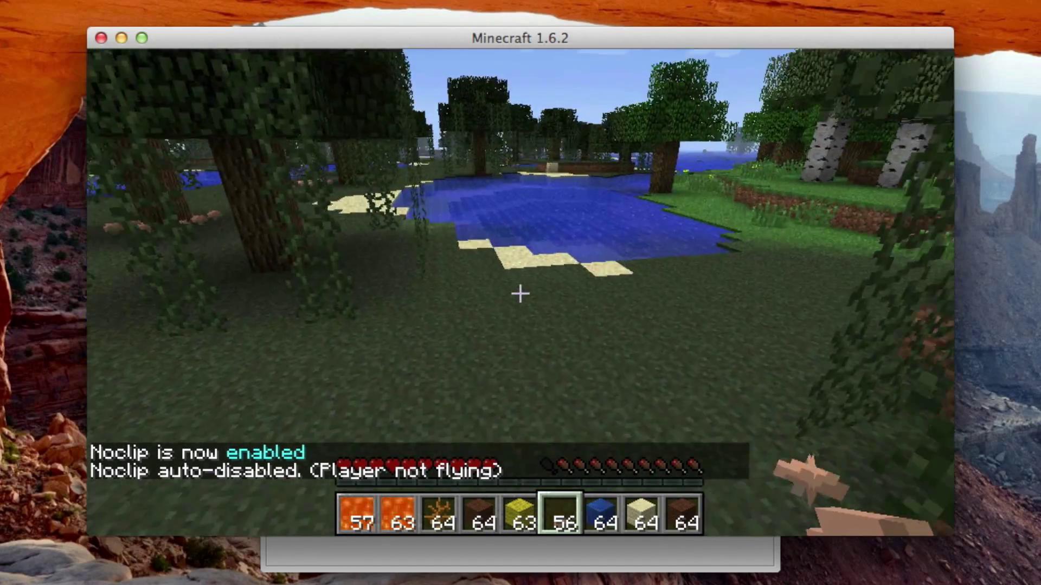
# Examine the TooManyItems item list and controls in the inventory, and close the inventory.
pyautogui.press('e')
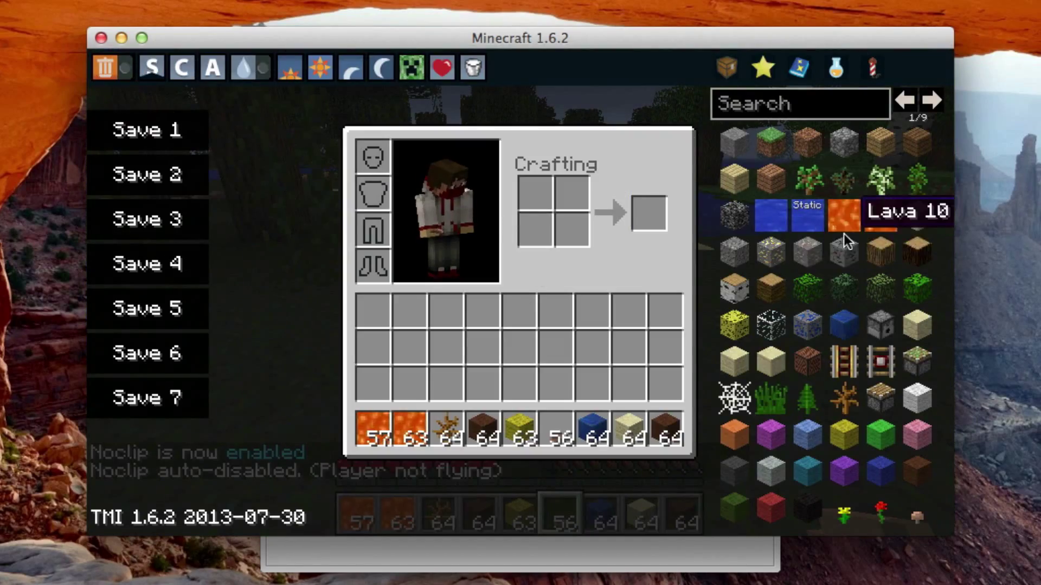
pyautogui.scroll(-1, 843, 233)
pyautogui.scroll(2, 846, 271)
pyautogui.click(821, 297)
pyautogui.click(880, 292)
pyautogui.click(843, 225)
pyautogui.click(808, 507)
pyautogui.click(771, 507)
pyautogui.press('e')
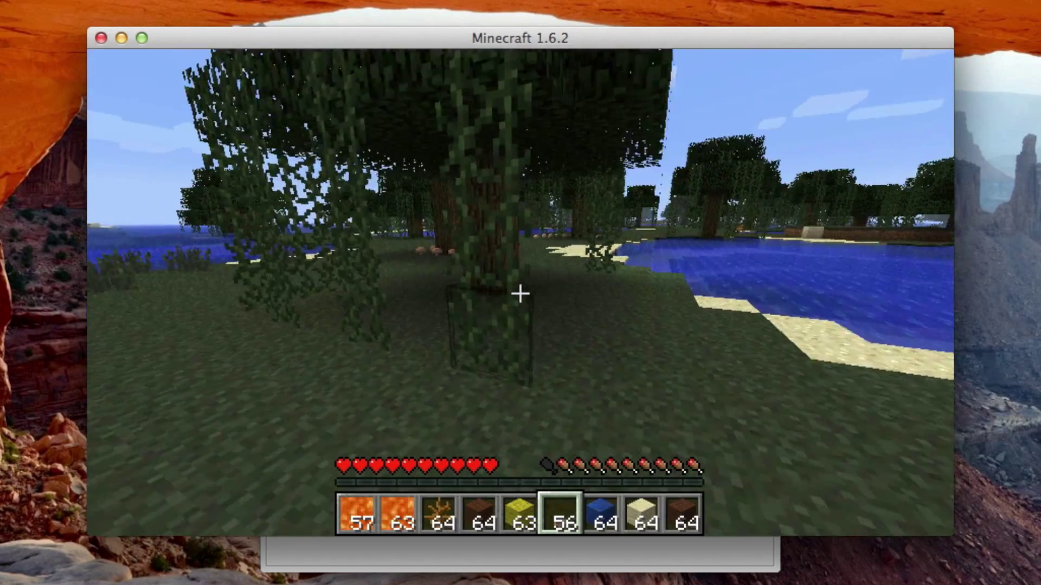
# Walk among the trees and place several items from the selected hotbar slot.
pyautogui.press('w')
pyautogui.rightClick(521, 294)
pyautogui.rightClick(520, 293)
pyautogui.rightClick(521, 294)
pyautogui.rightClick(521, 293)
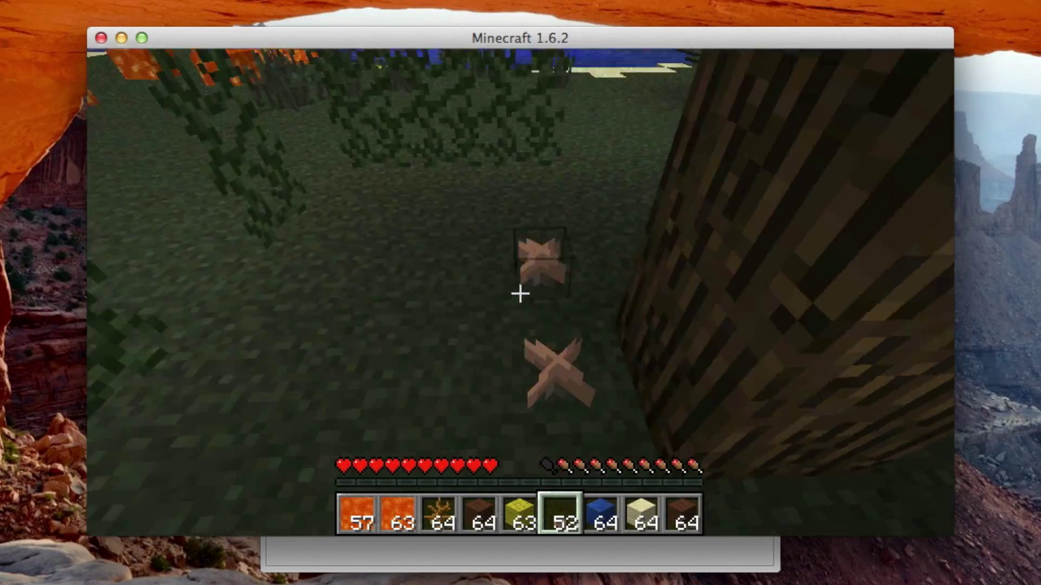
pyautogui.rightClick(521, 294)
pyautogui.rightClick(521, 293)
pyautogui.rightClick(521, 294)
pyautogui.rightClick(520, 294)
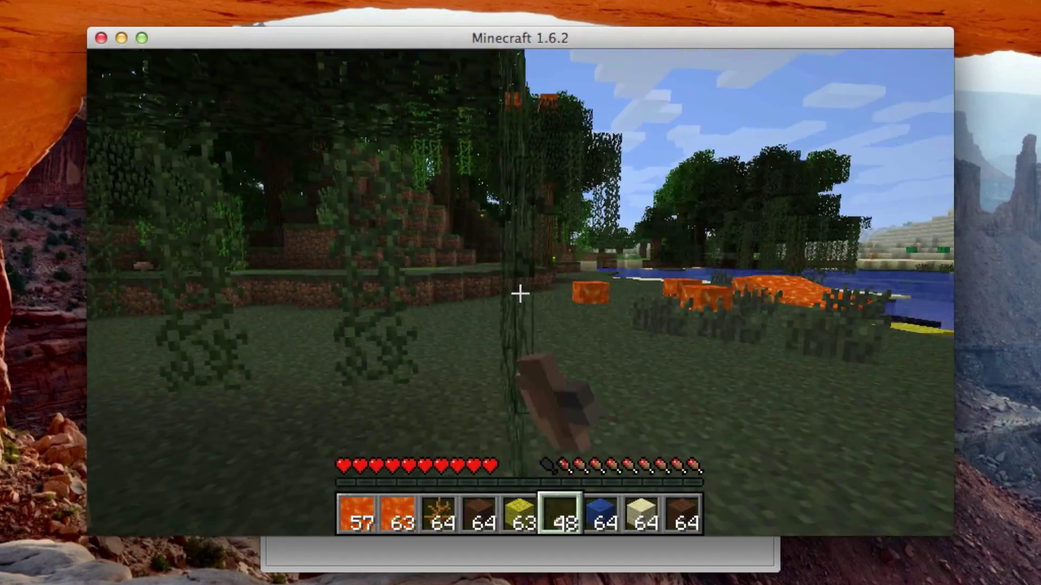
# Break the hanging vines under the trees while moving toward the lake shore.
pyautogui.click(520, 293)
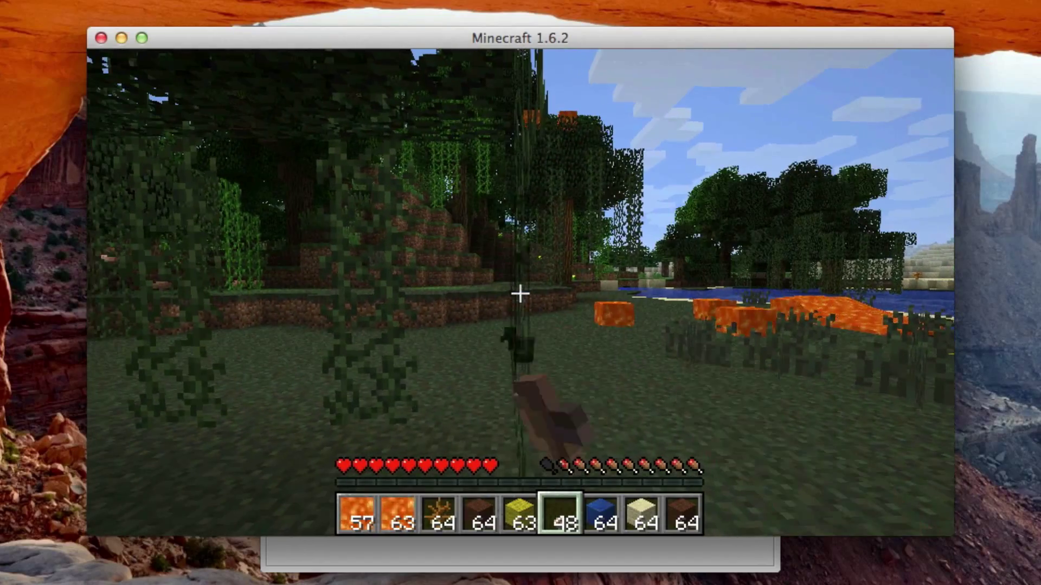
pyautogui.click(520, 294)
pyautogui.click(521, 293)
pyautogui.click(520, 294)
pyautogui.click(521, 293)
pyautogui.click(520, 294)
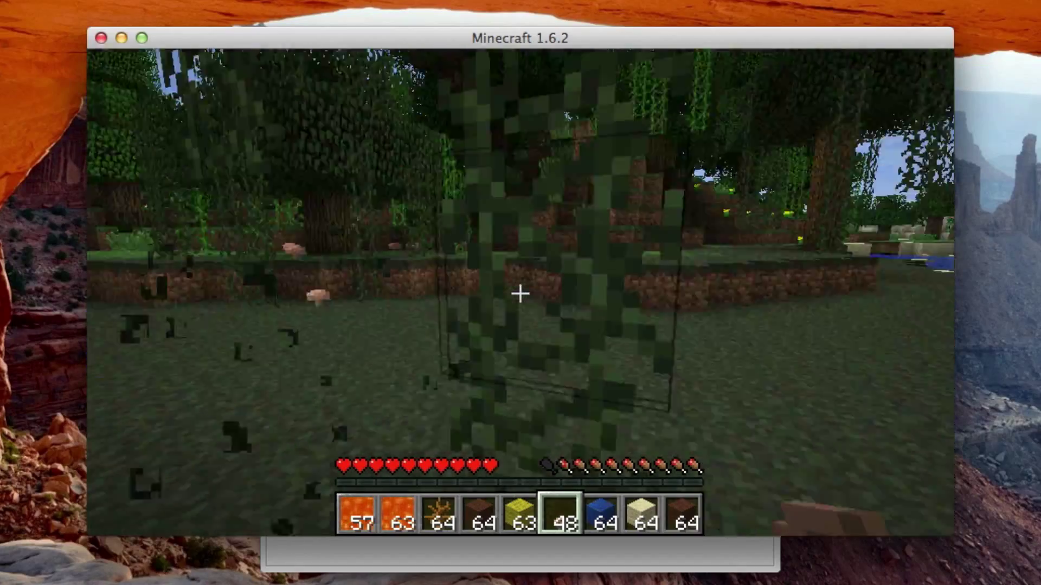
pyautogui.click(520, 294)
pyautogui.click(520, 294)
pyautogui.click(520, 294)
pyautogui.click(519, 294)
pyautogui.click(520, 294)
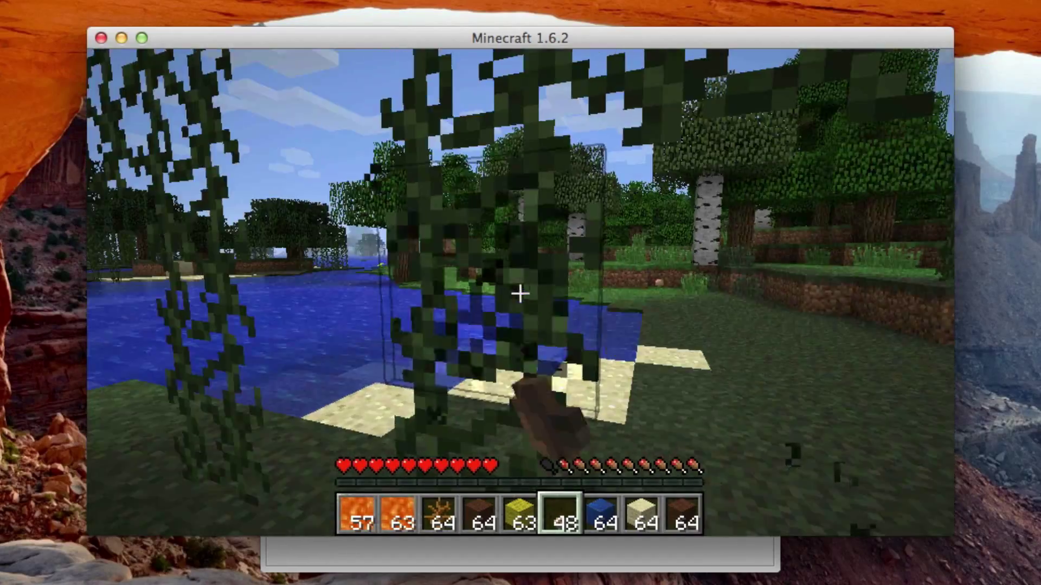
pyautogui.click(519, 294)
pyautogui.click(520, 294)
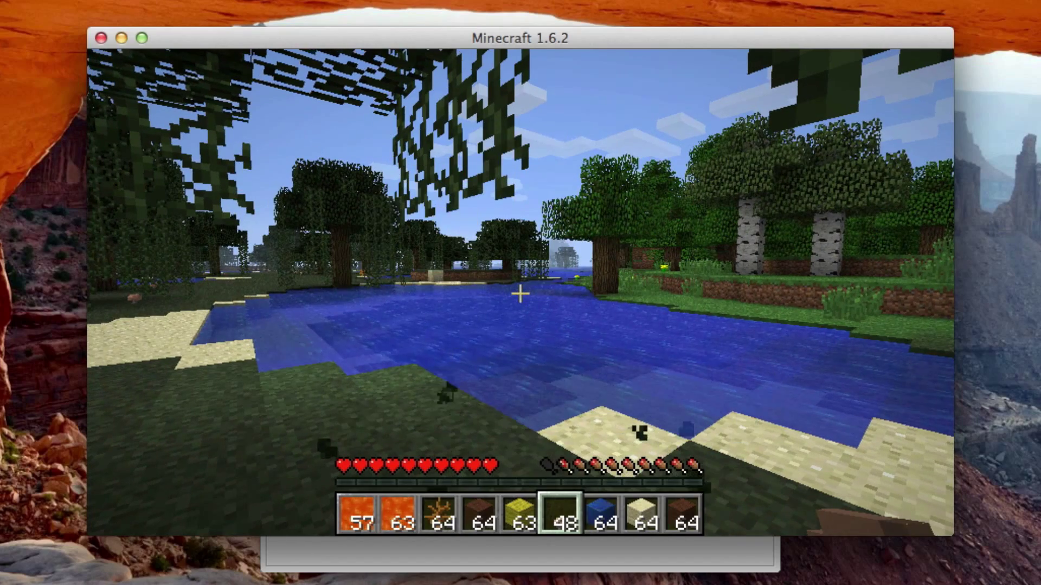